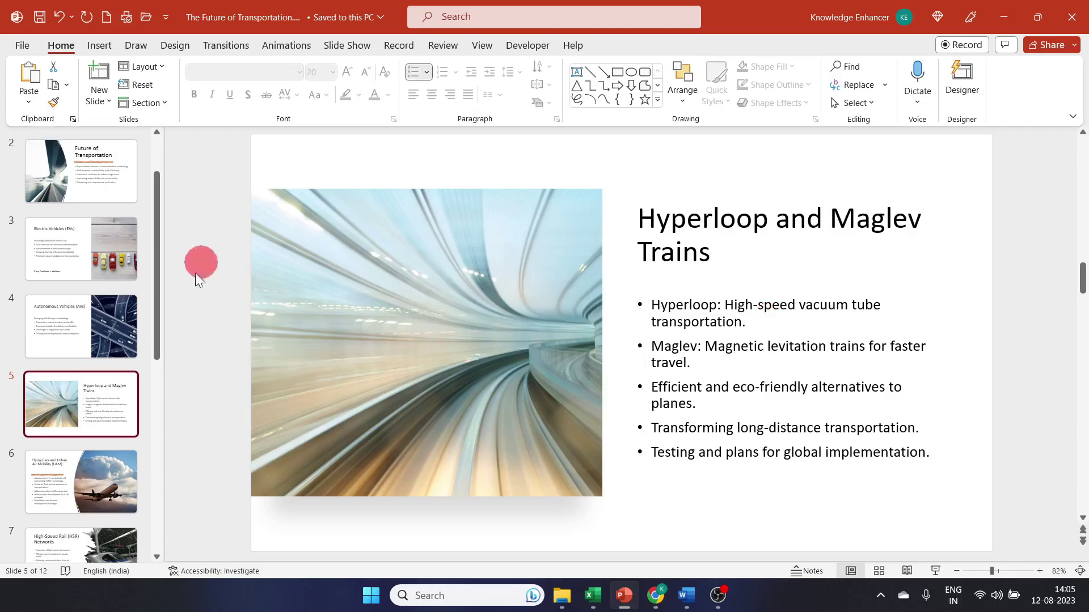
Glance at slide 2, then select the whole slide 5 title 'Hyperloop and Maglev Trains'
click(116, 184)
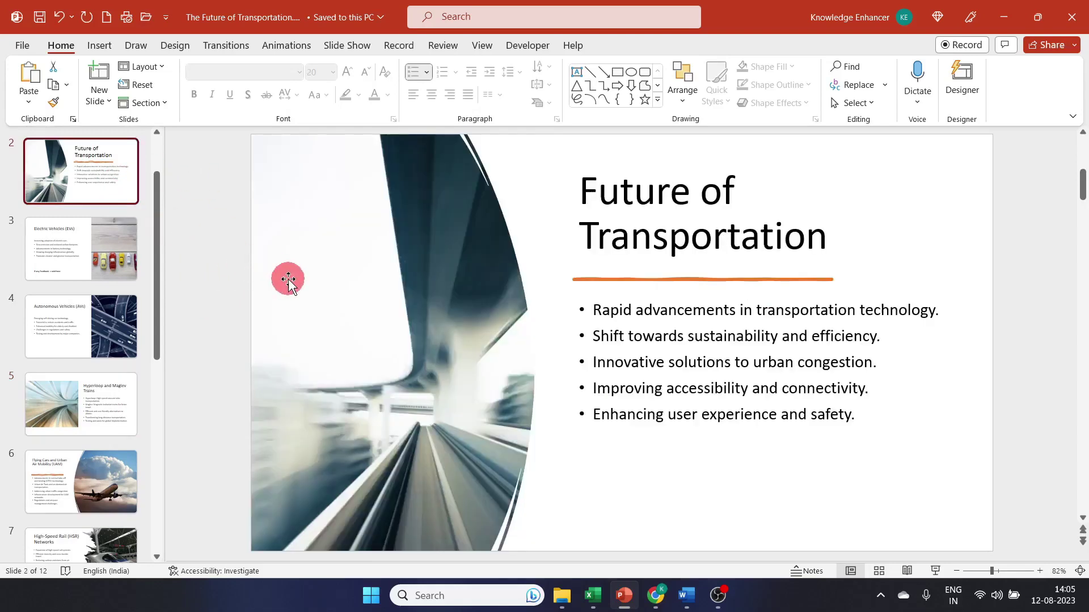
click(111, 386)
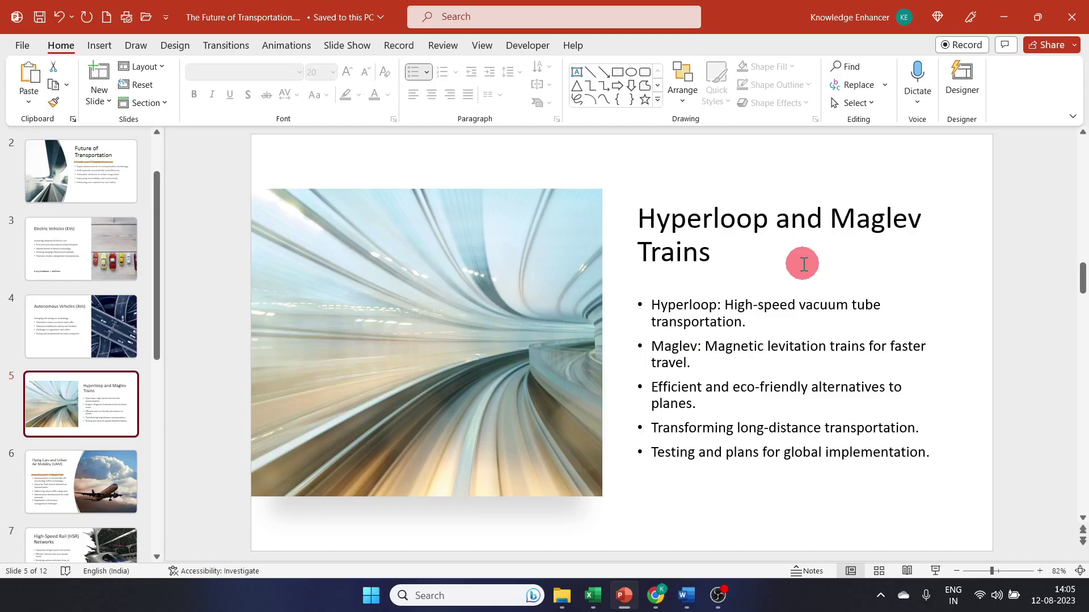
click(929, 452)
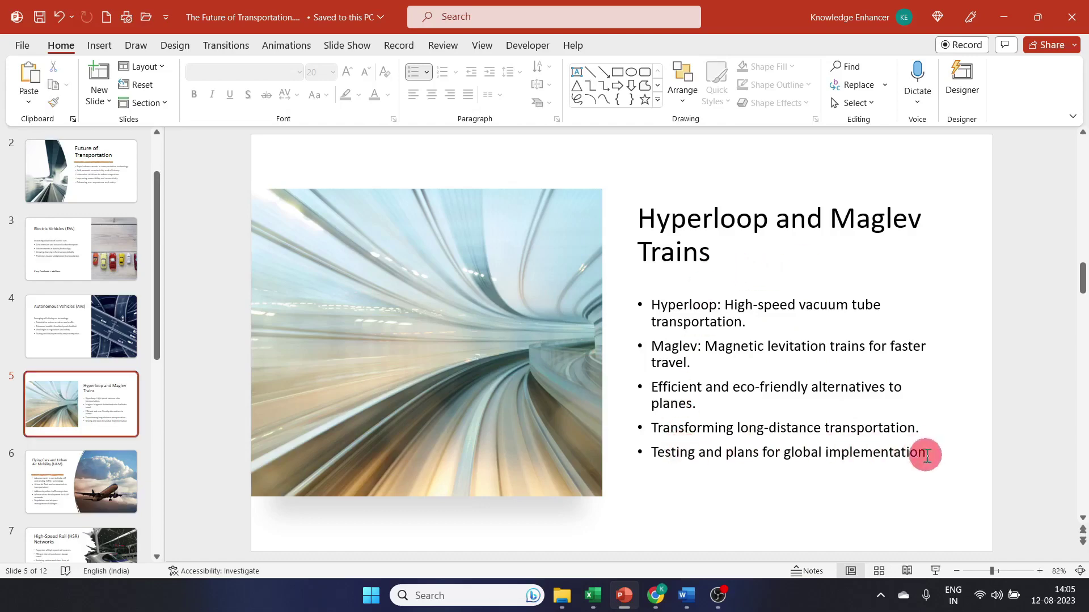
click(927, 454)
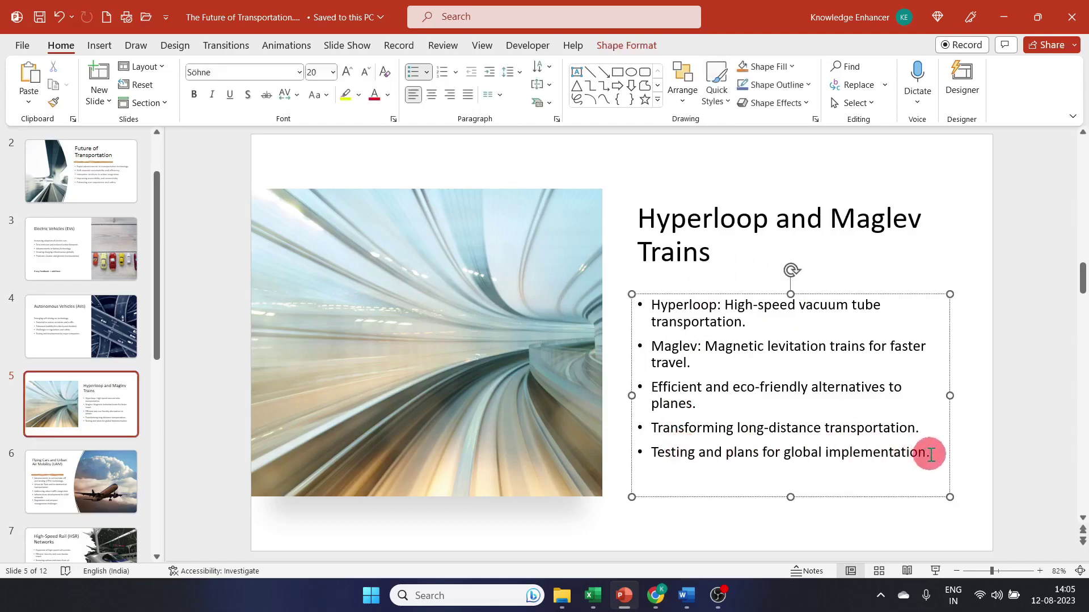
click(712, 259)
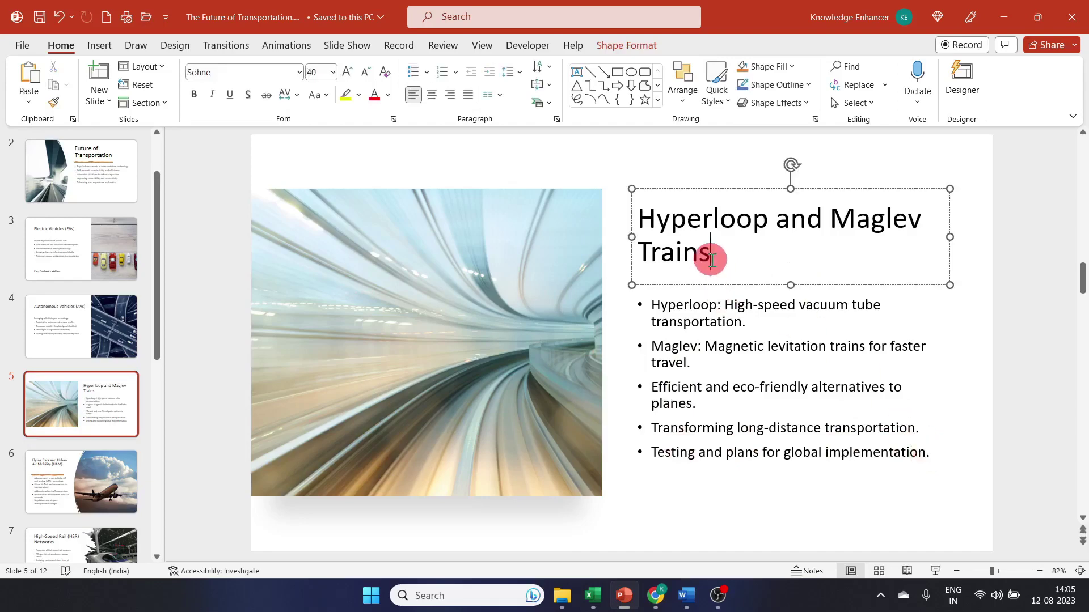
drag(711, 259, 654, 216)
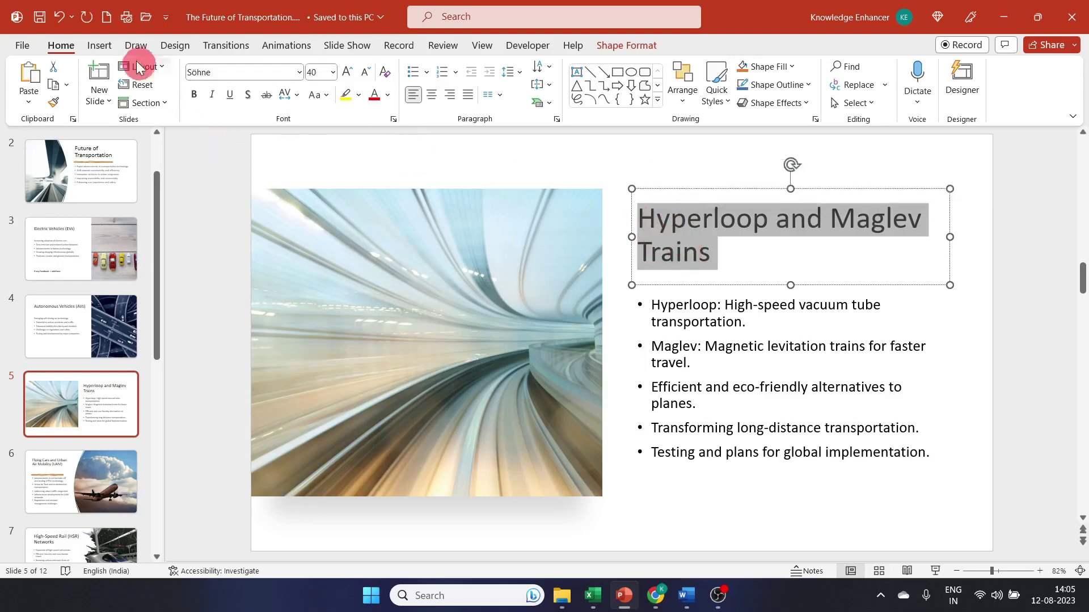
Open the Insert link settings, cancel them, and reselect the slide 5 title text
click(98, 46)
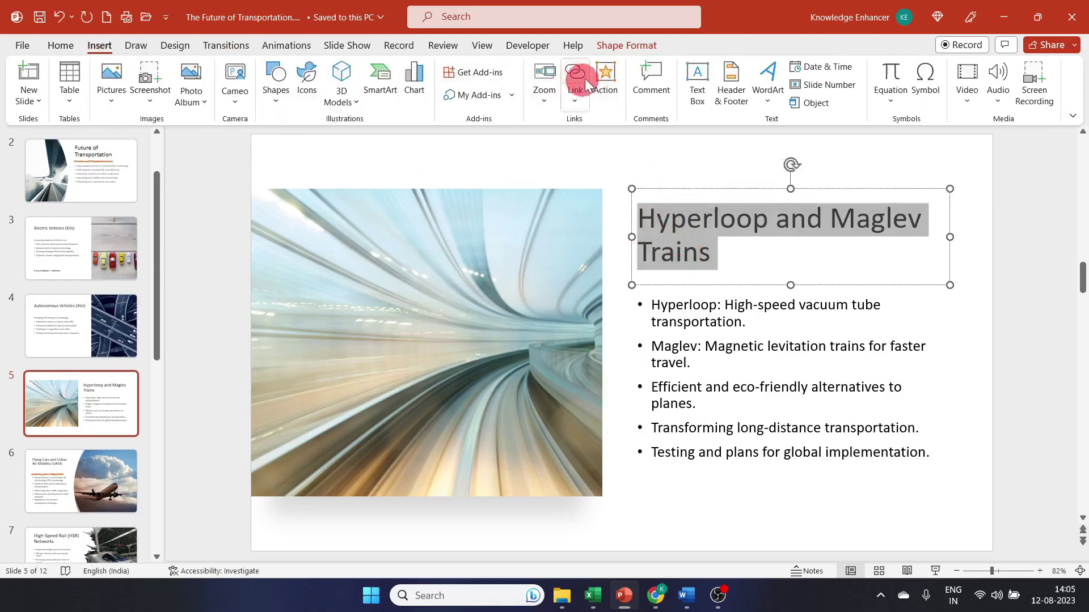
click(575, 79)
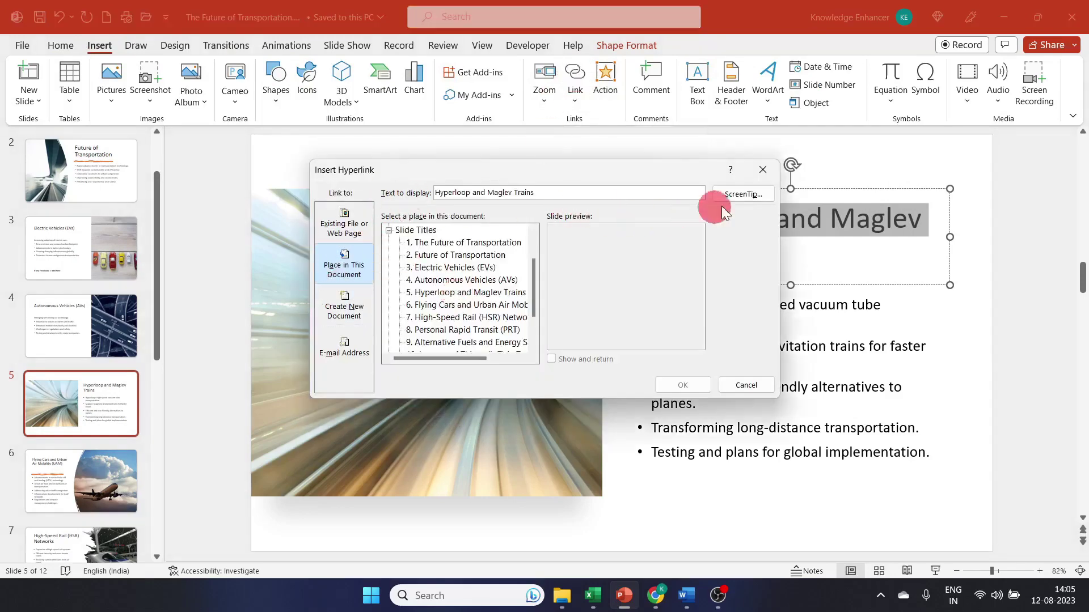
click(763, 171)
click(724, 224)
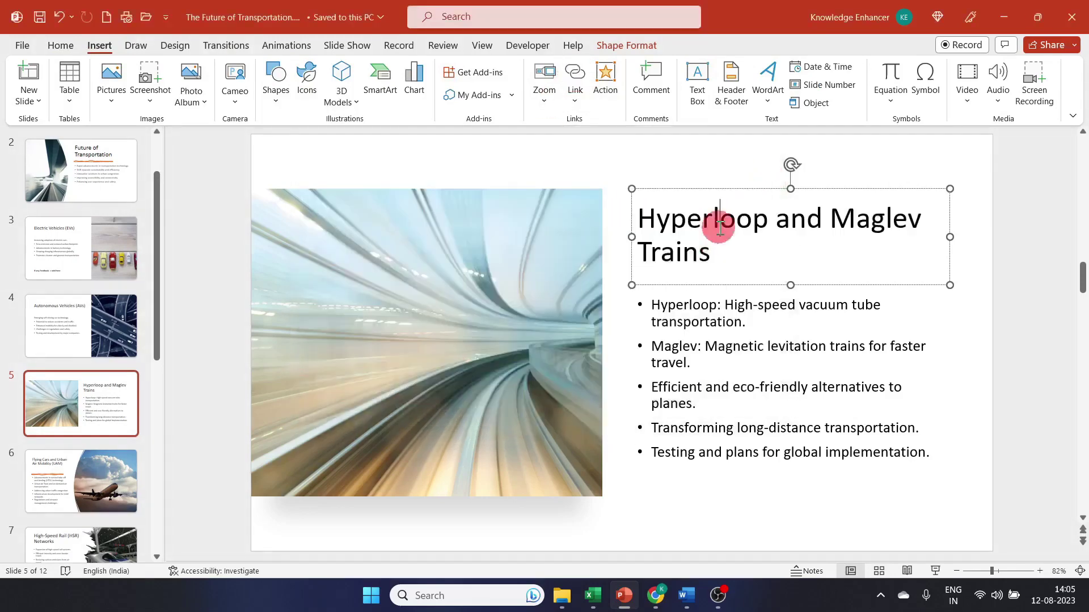
drag(711, 253, 640, 220)
Link the title to the existing file files\Hyperloop and Maglev Trains.docx
right_click(658, 221)
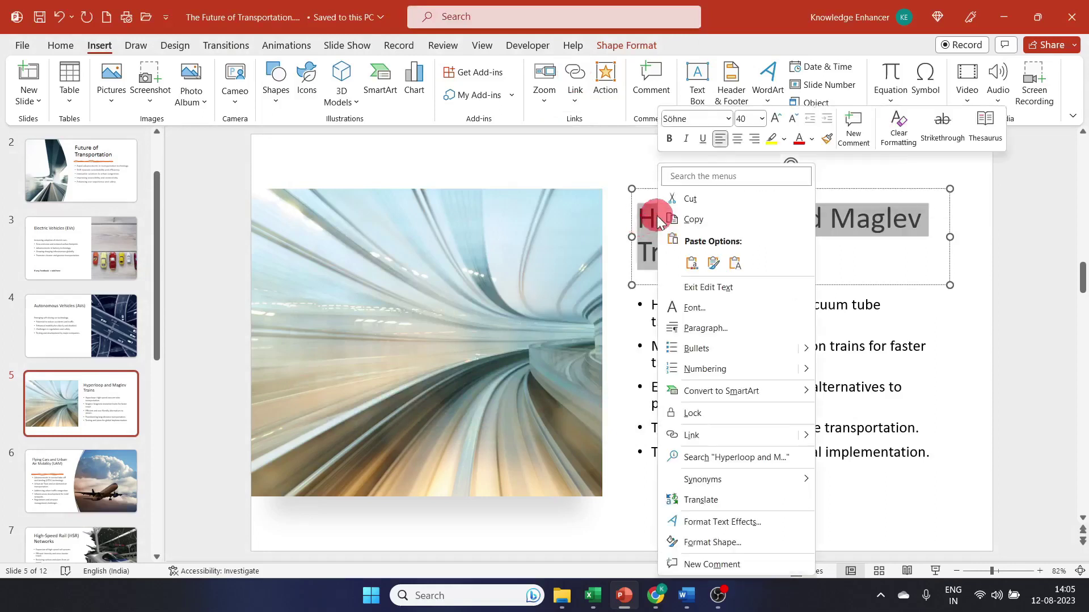
click(693, 435)
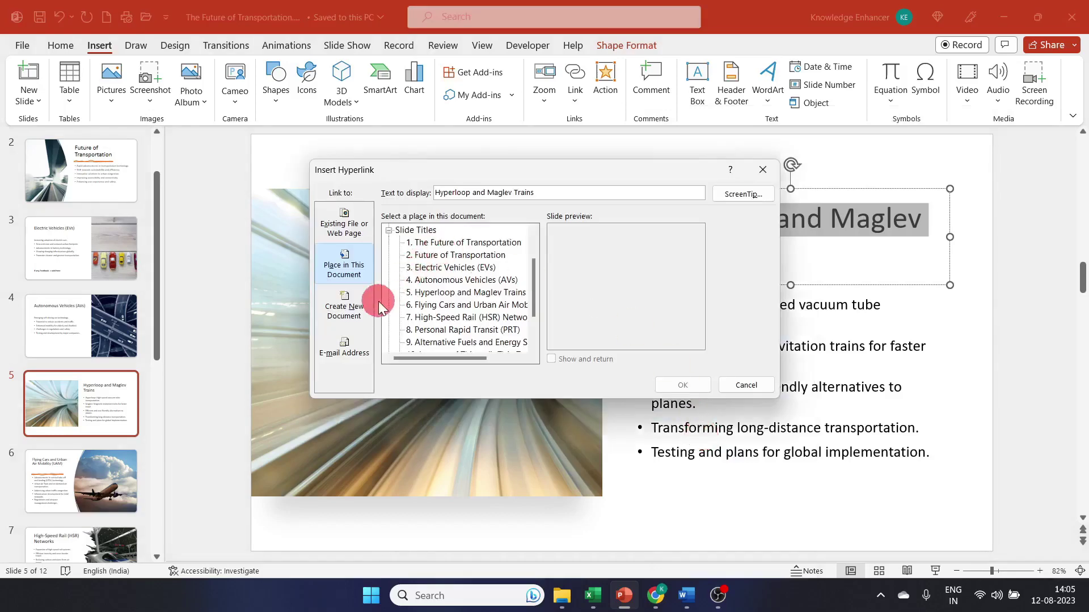
click(343, 223)
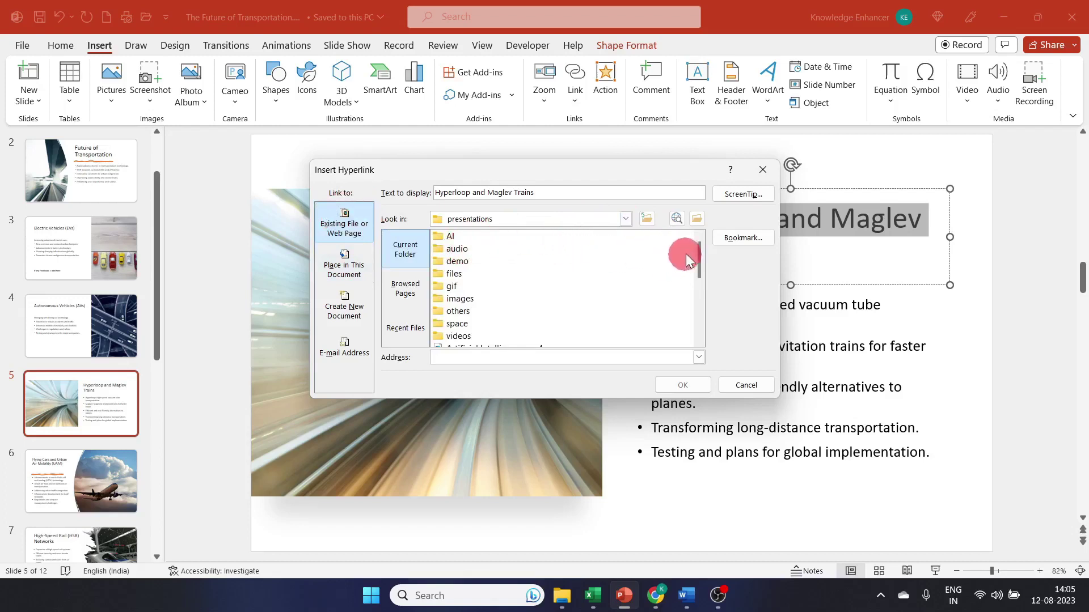
click(697, 221)
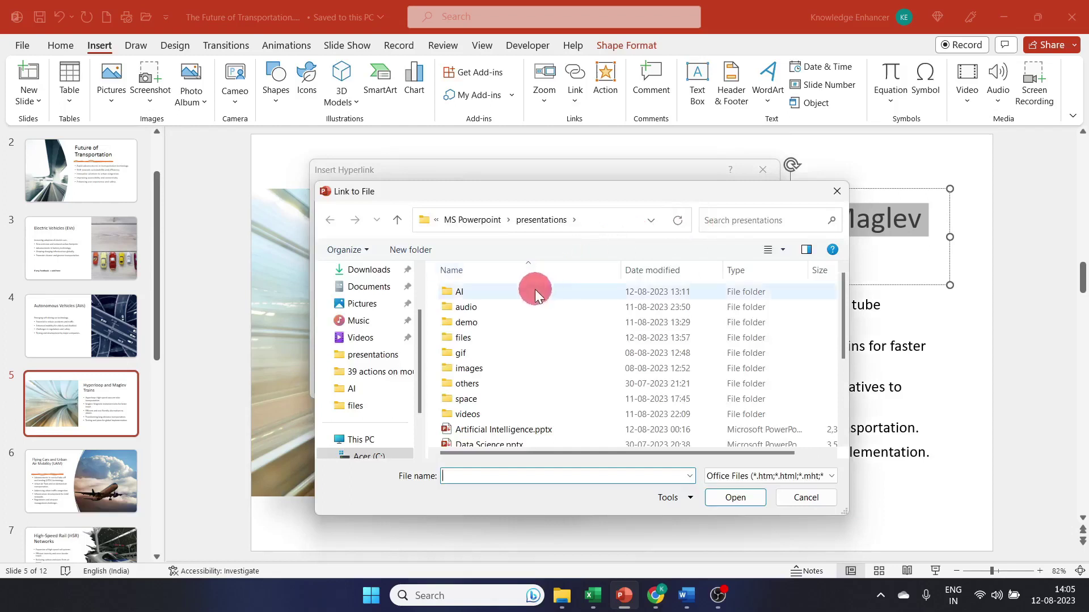
double_click(480, 341)
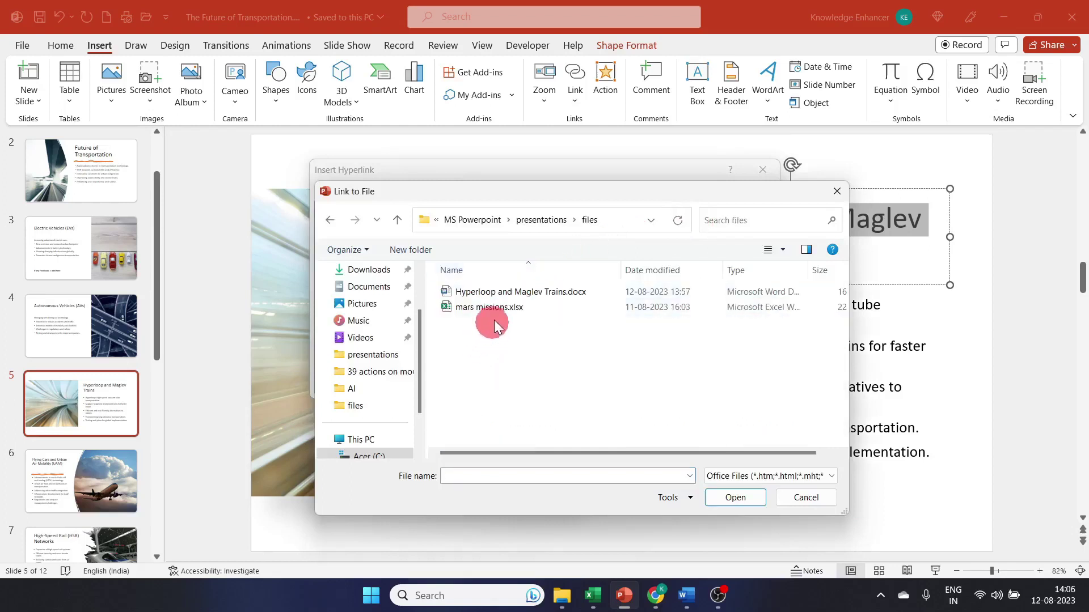
click(513, 295)
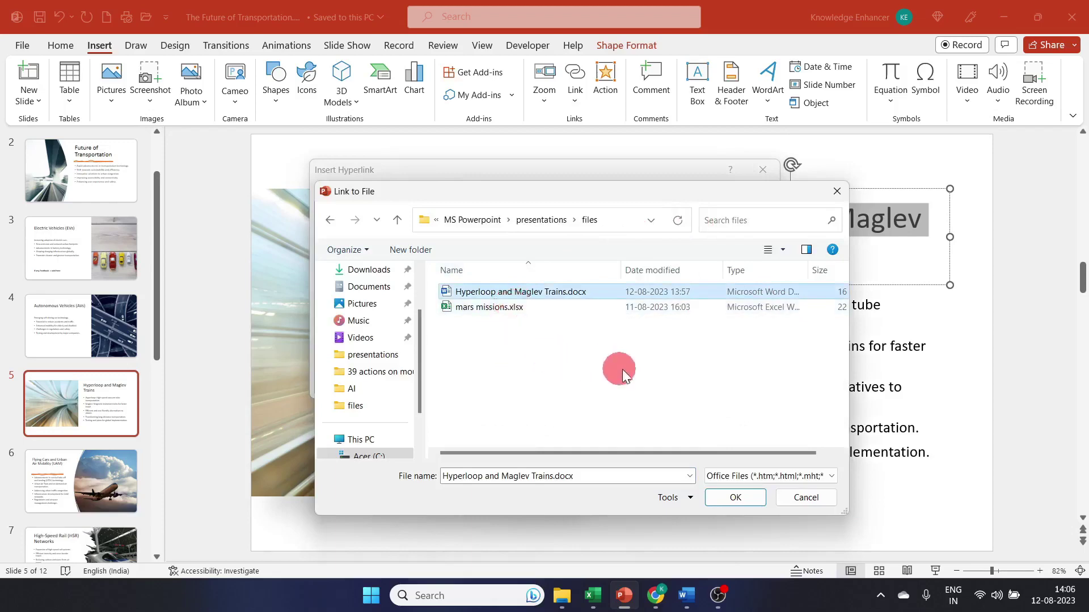
click(724, 498)
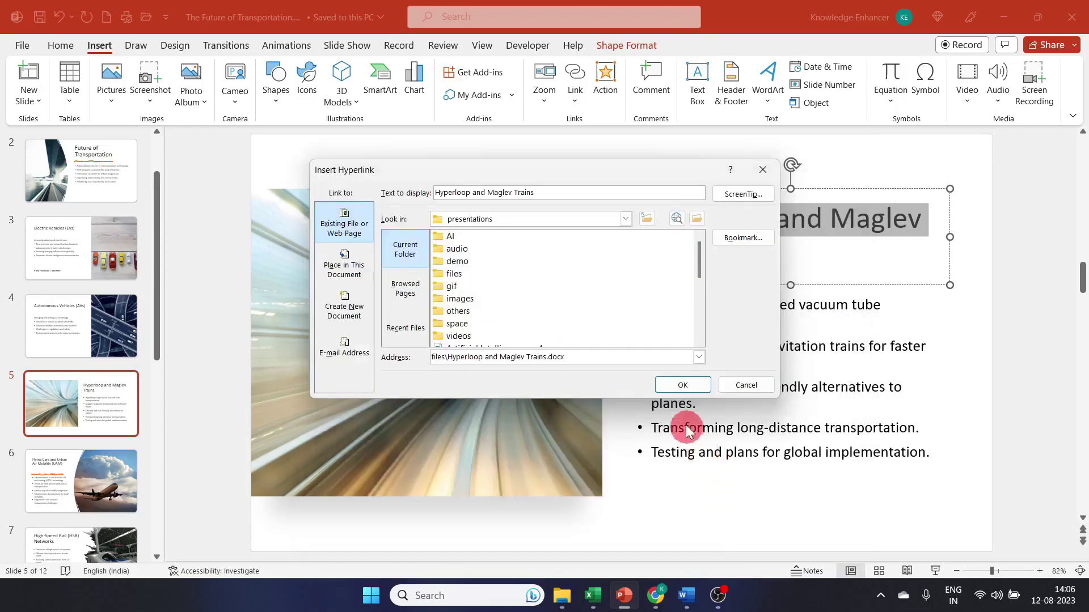
click(672, 386)
Inspect the linked title's shortcut menu on slide 5, then dismiss it
click(909, 379)
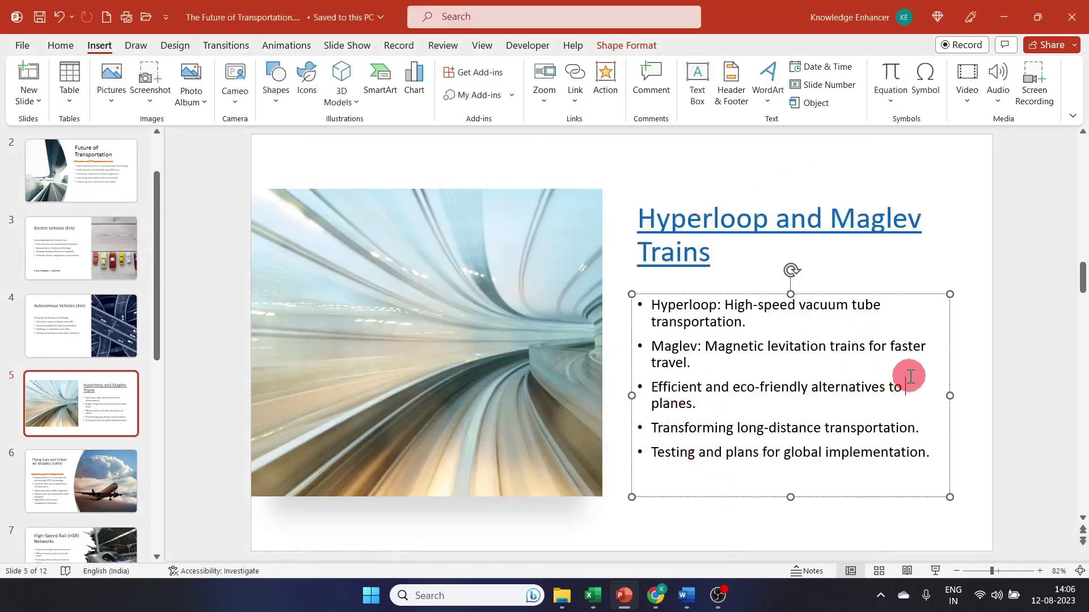
mouse_move(639, 216)
mouse_down()
mouse_move(678, 221)
mouse_move(720, 250)
mouse_up()
click(974, 335)
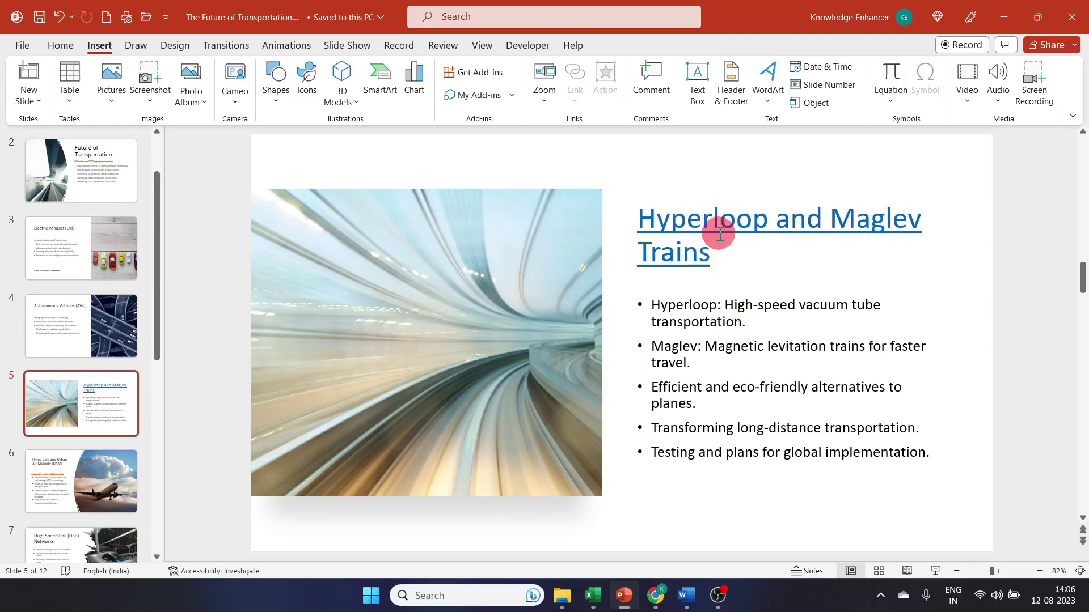
right_click(719, 228)
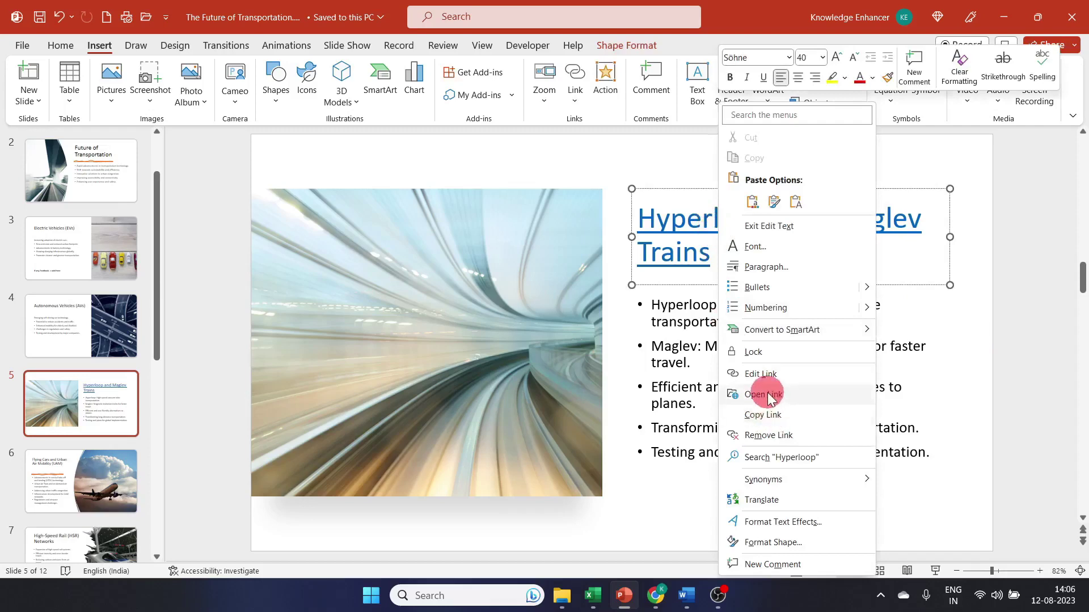
key(Escape)
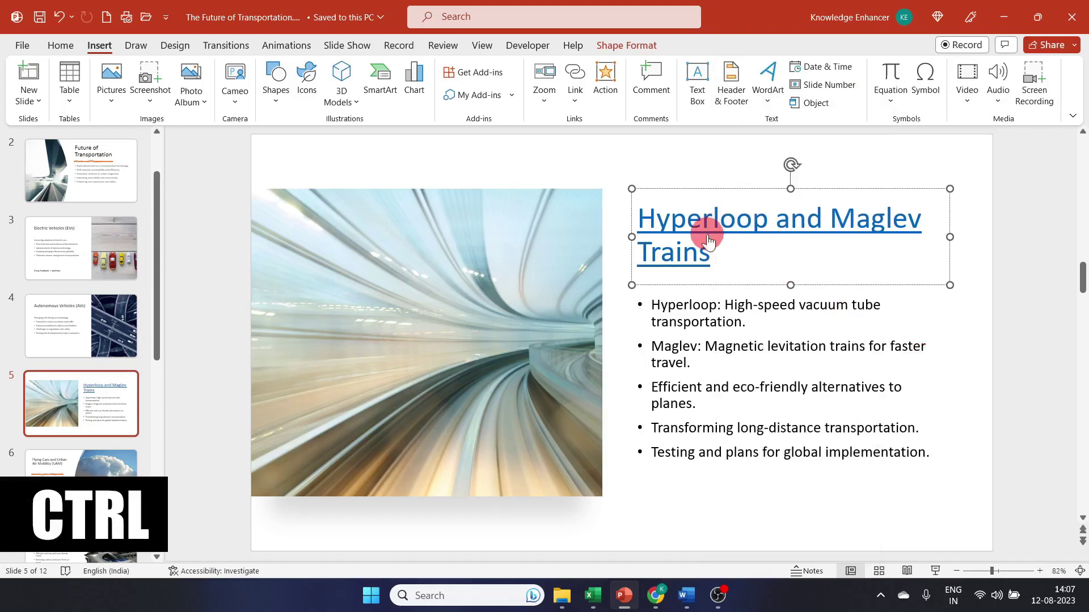
Present from slide 5, follow the title link into the Word document, scroll it, and return
click(936, 571)
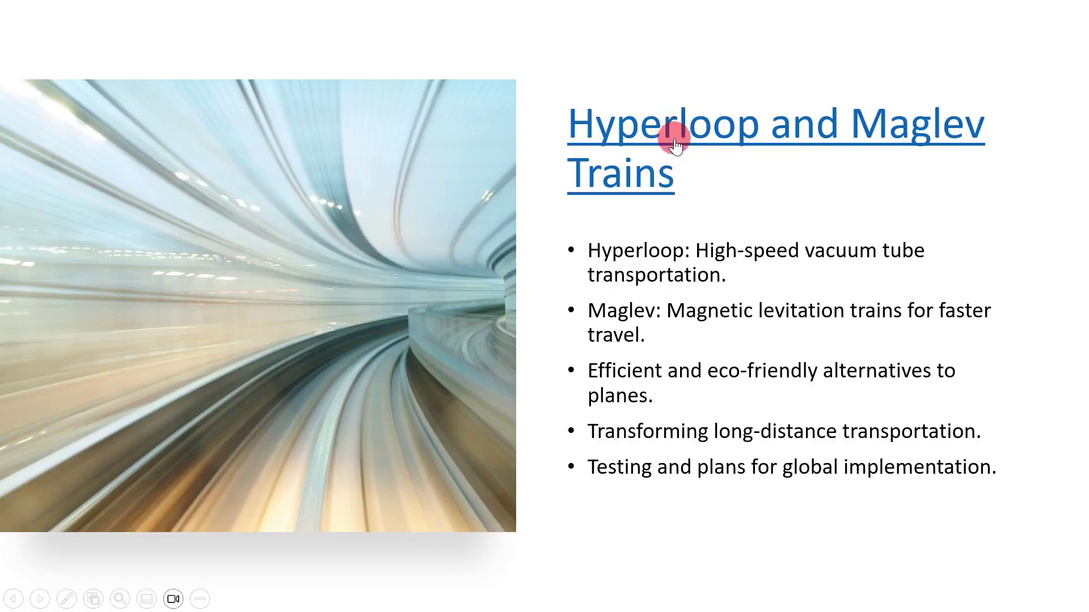
click(675, 144)
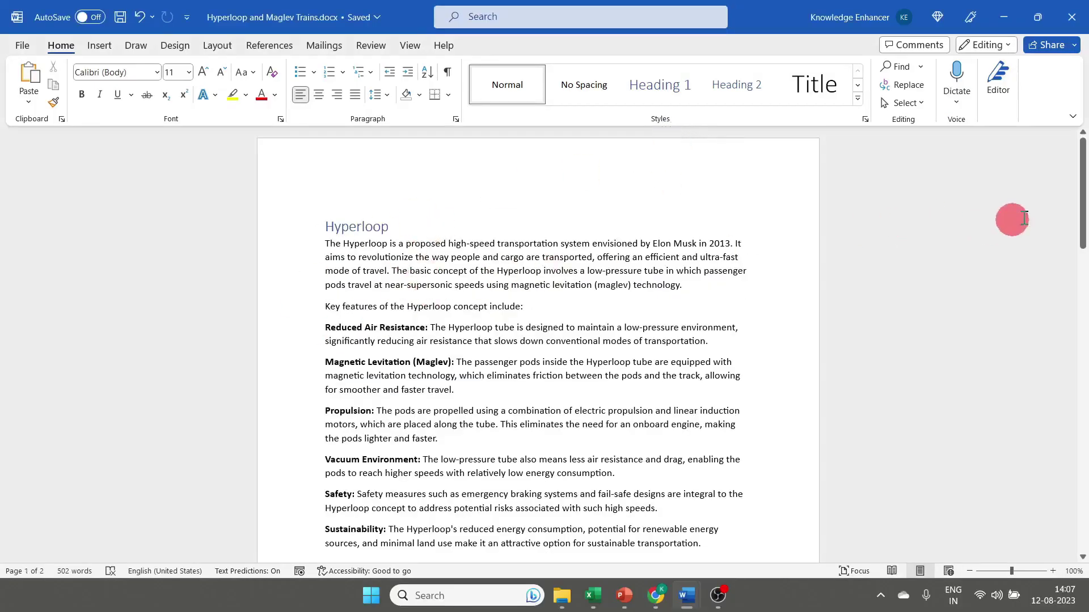
drag(1082, 200, 1083, 349)
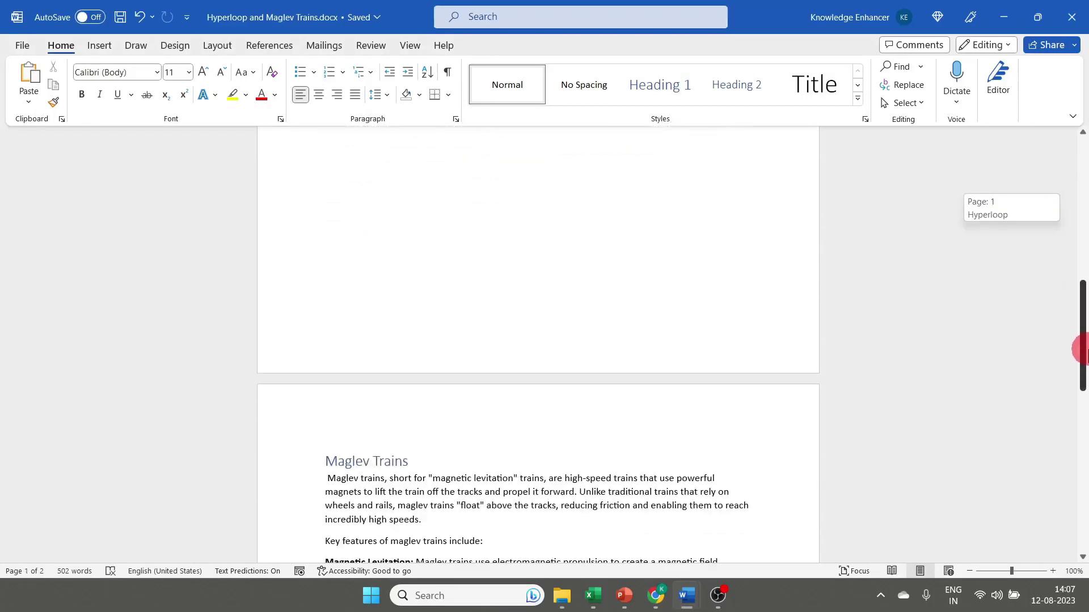
mouse_move(624, 595)
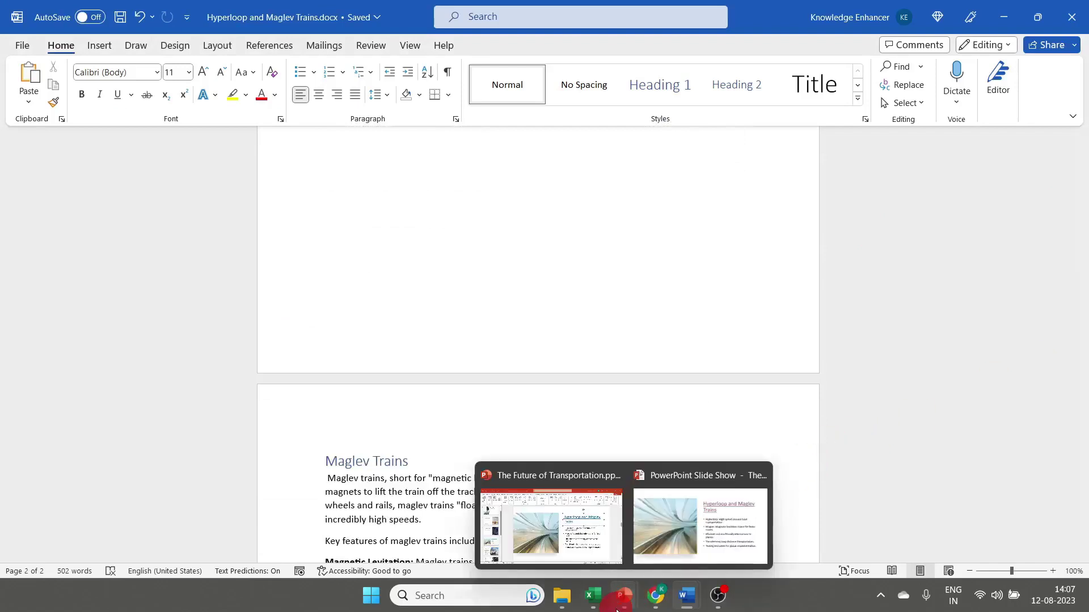
click(676, 547)
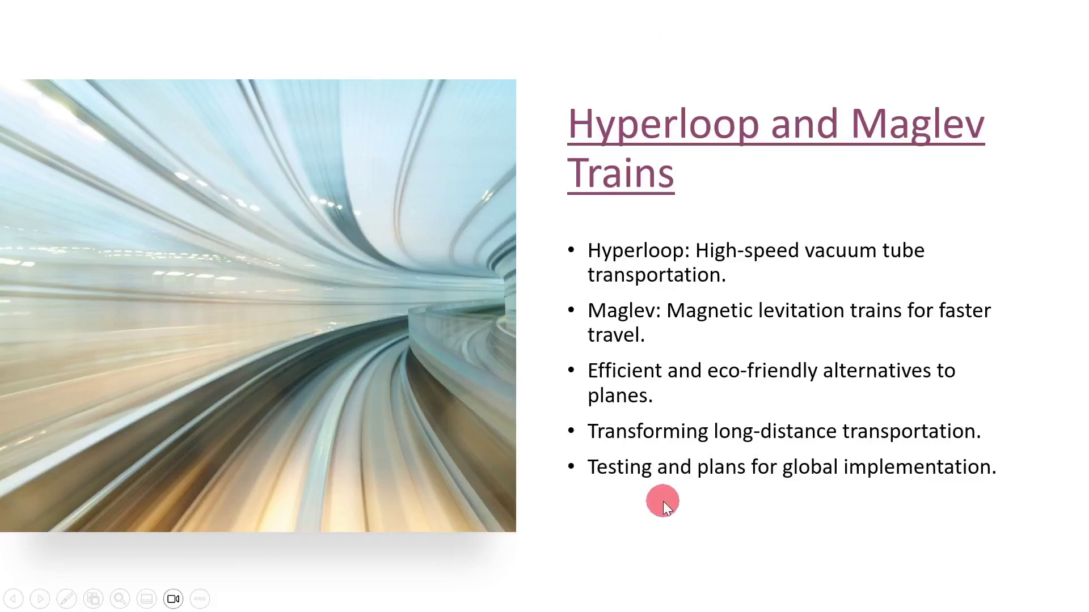
Return from Word to PowerPoint editing and open slide 6 'Flying Cars and Urban Air Mobility (UAM)'
key(alt+Tab)
click(655, 534)
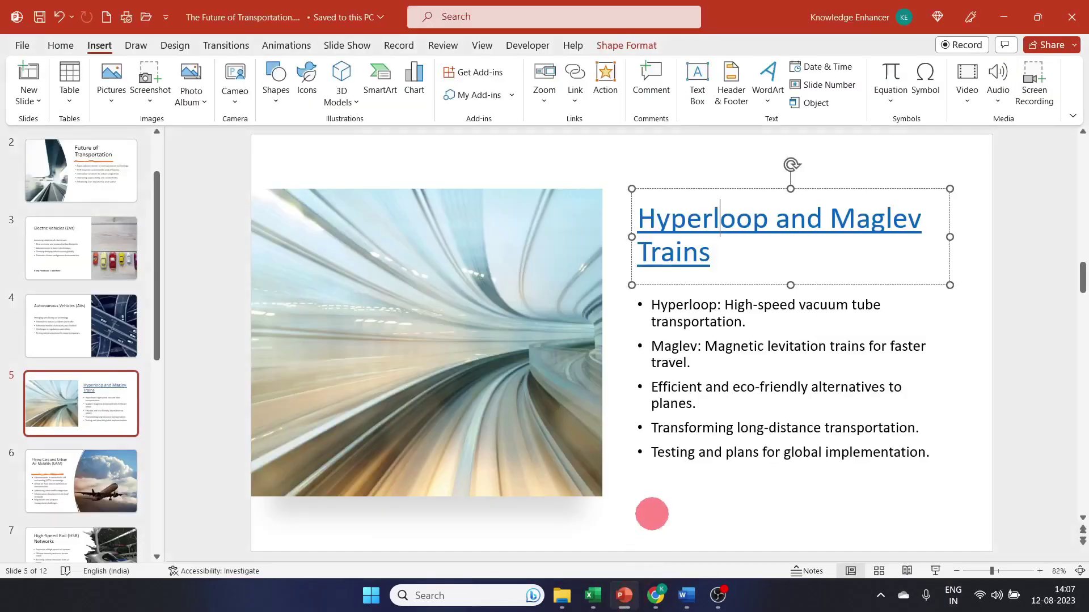
click(670, 428)
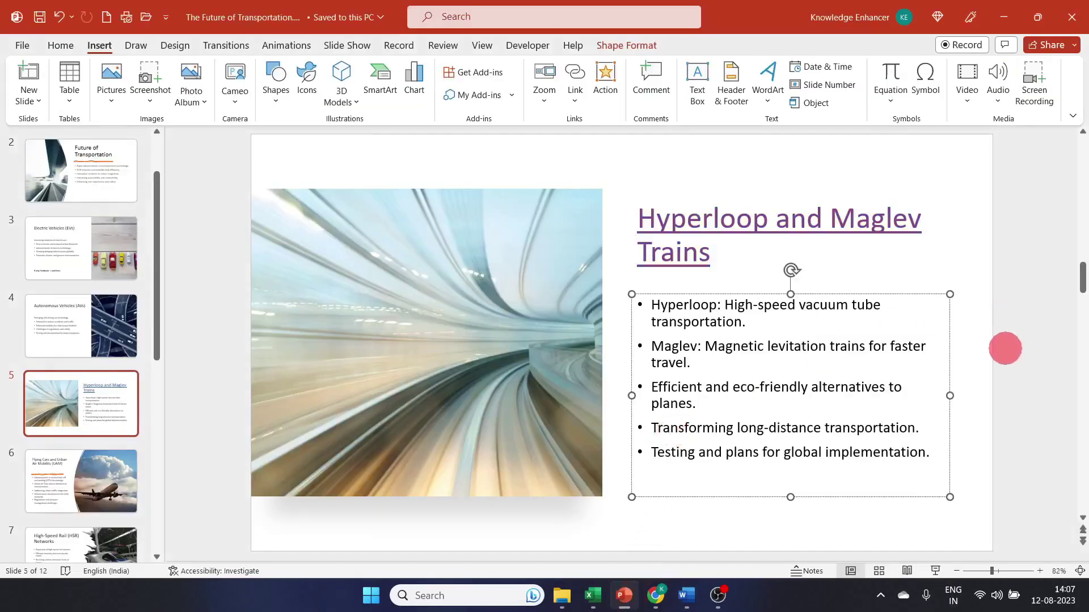
click(1006, 348)
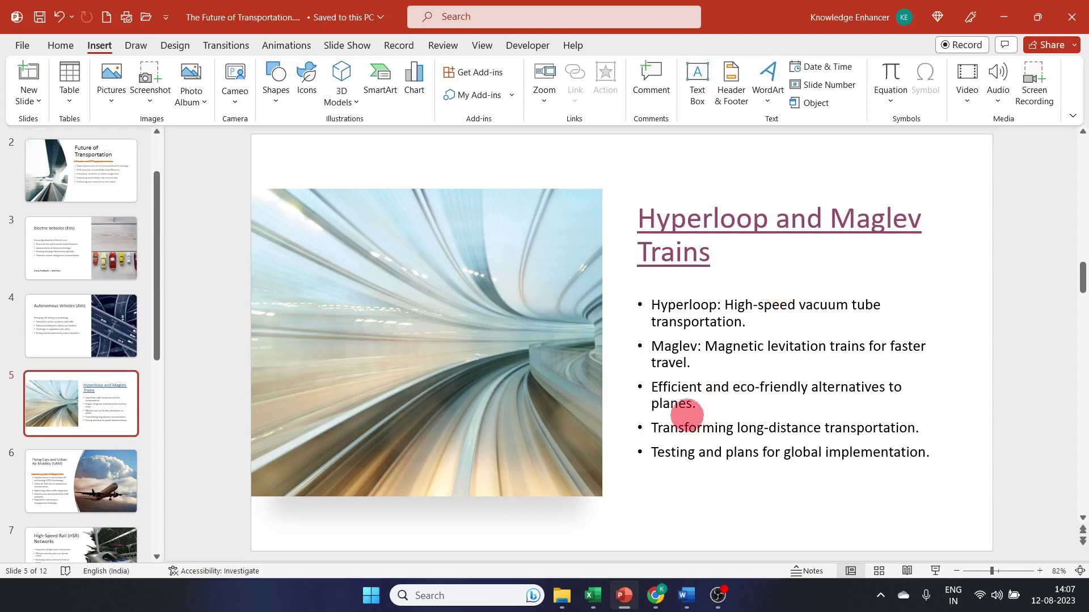
click(146, 472)
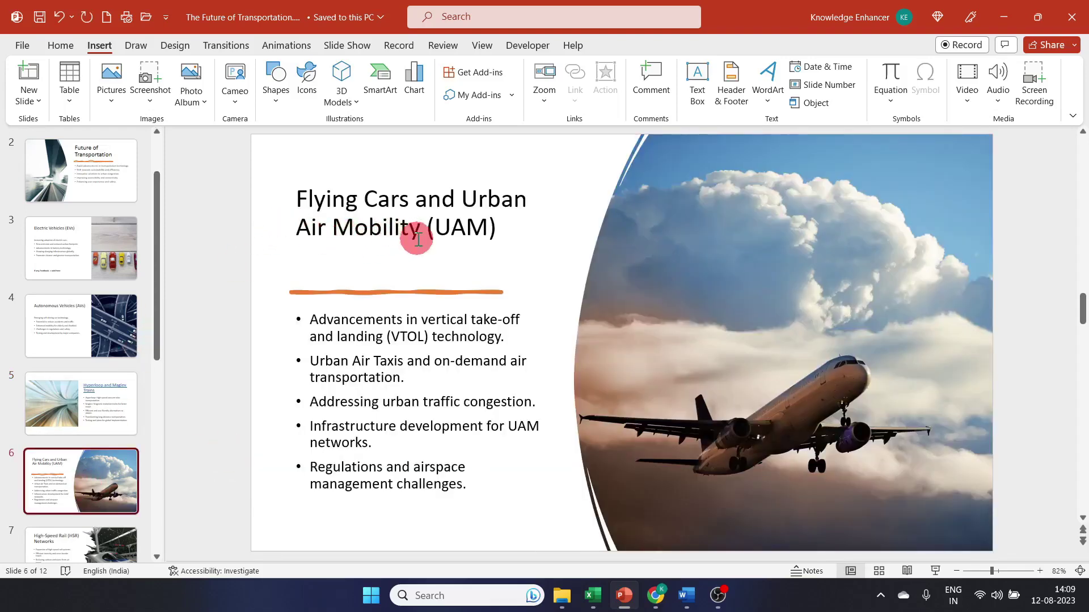
Select the airplane-in-clouds picture on slide 6
click(745, 318)
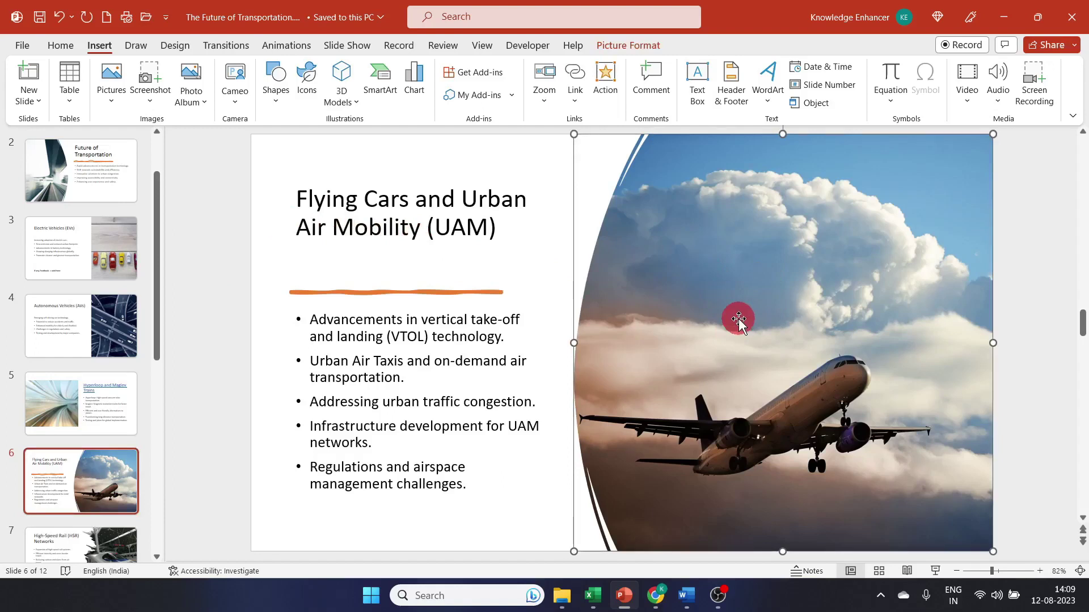
click(499, 466)
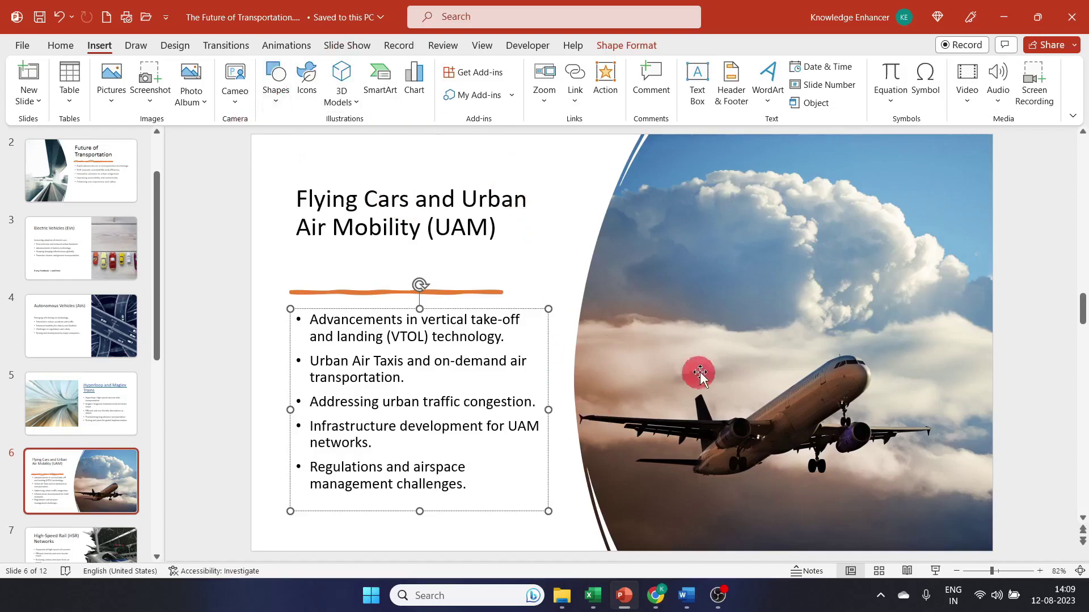
click(716, 294)
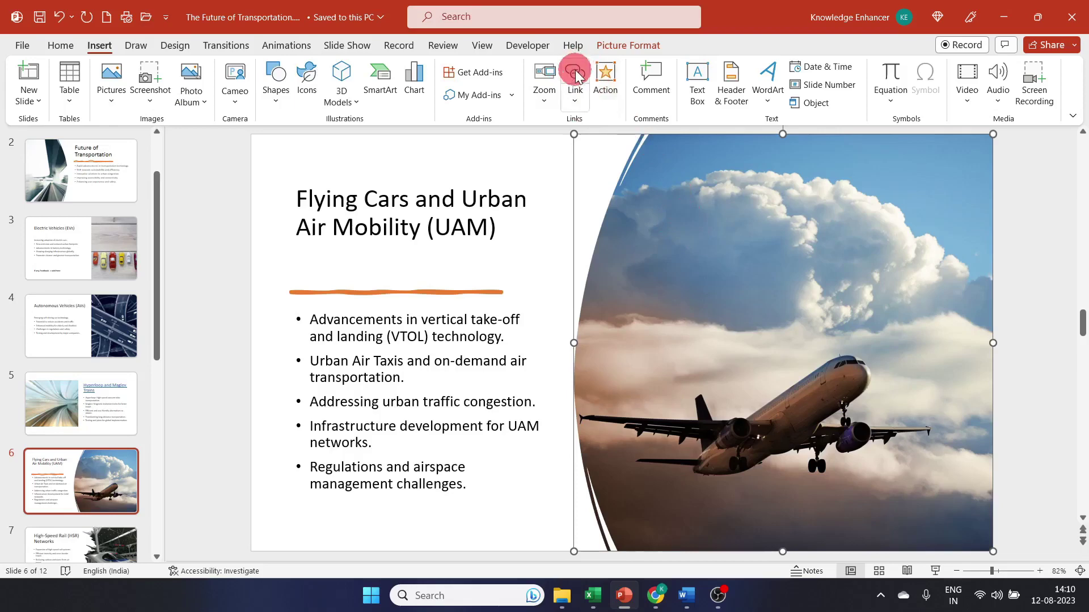
Hyperlink the airplane picture to files\airplane_sample_video.mp4, using the All Files filter
click(575, 73)
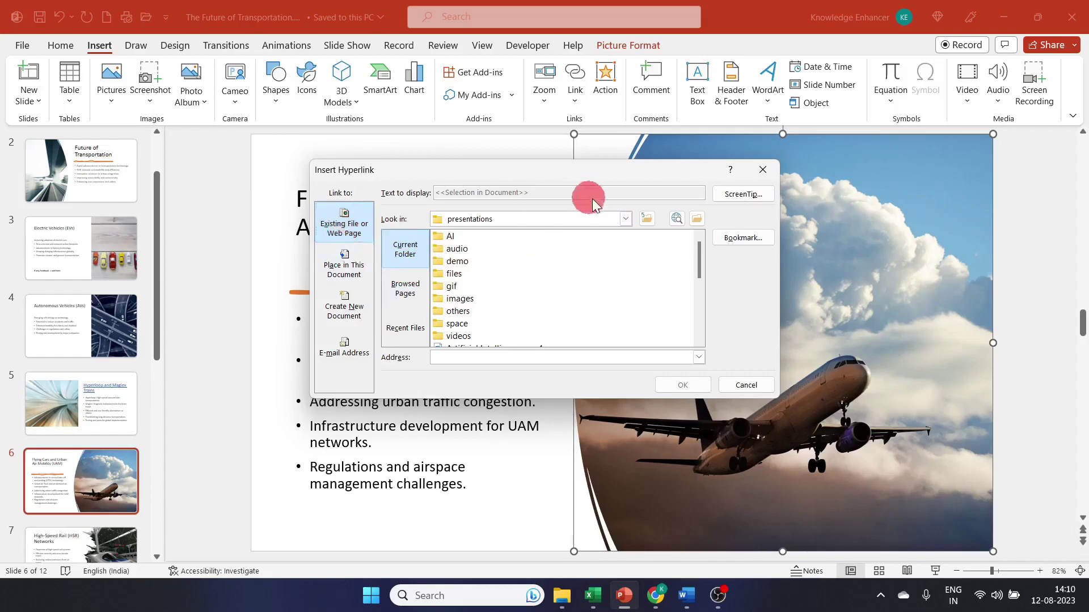
click(702, 218)
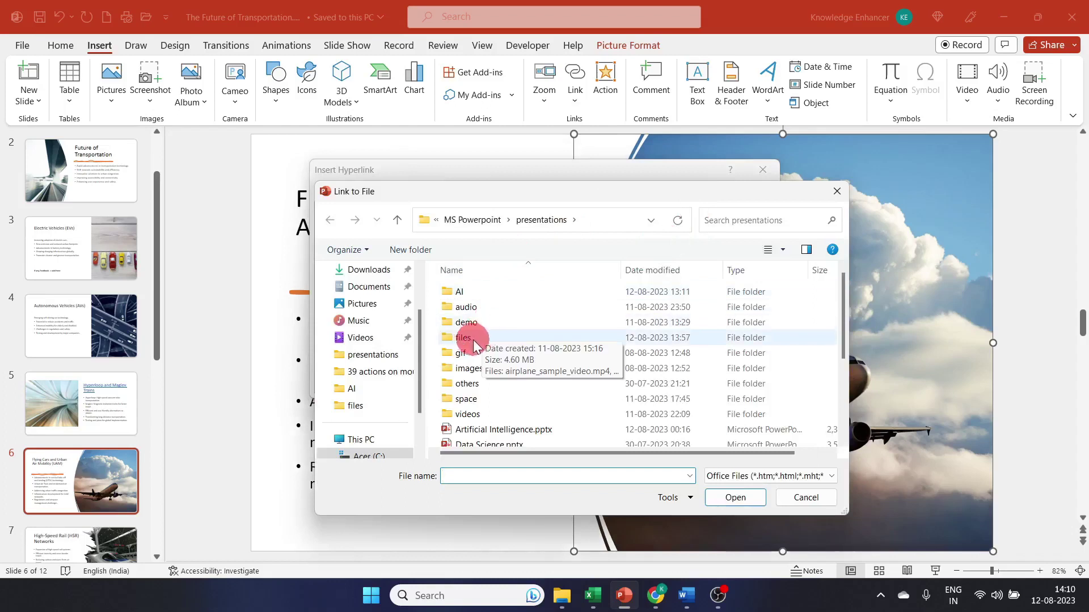
click(473, 340)
double_click(473, 338)
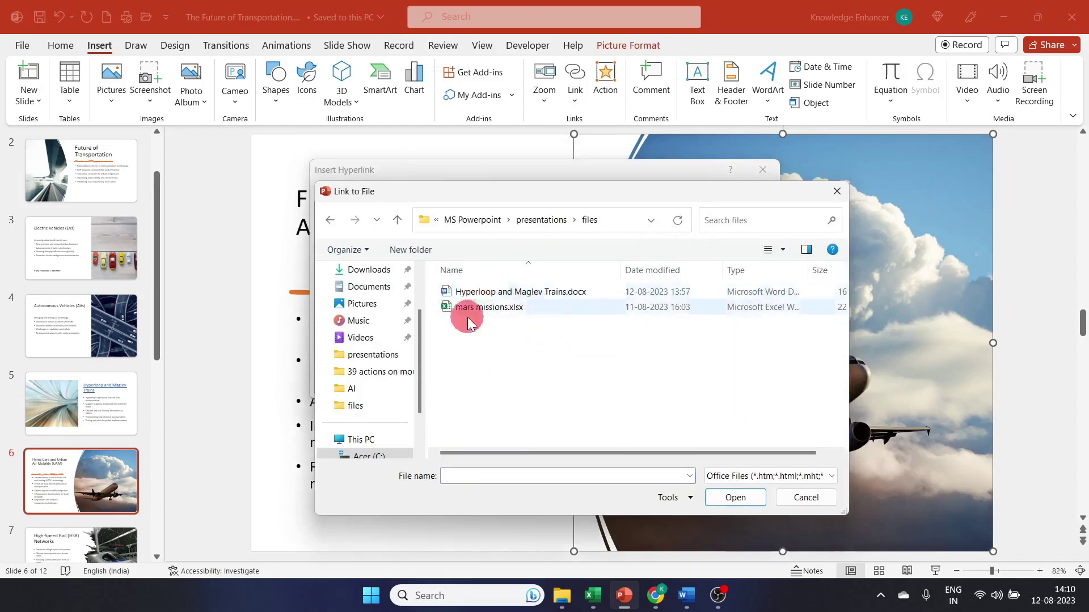
click(774, 480)
click(753, 304)
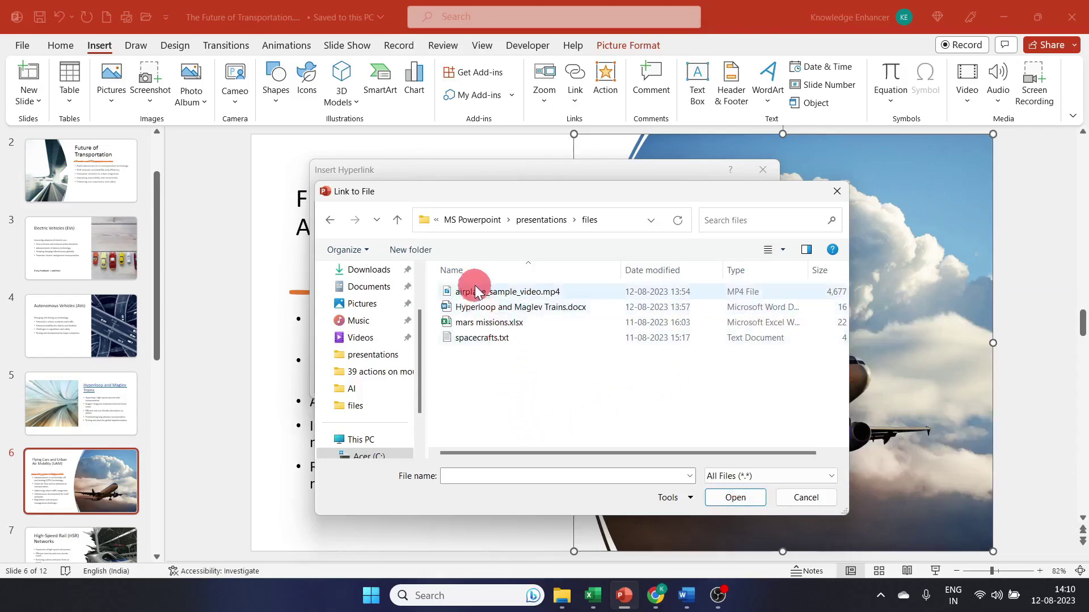
click(538, 293)
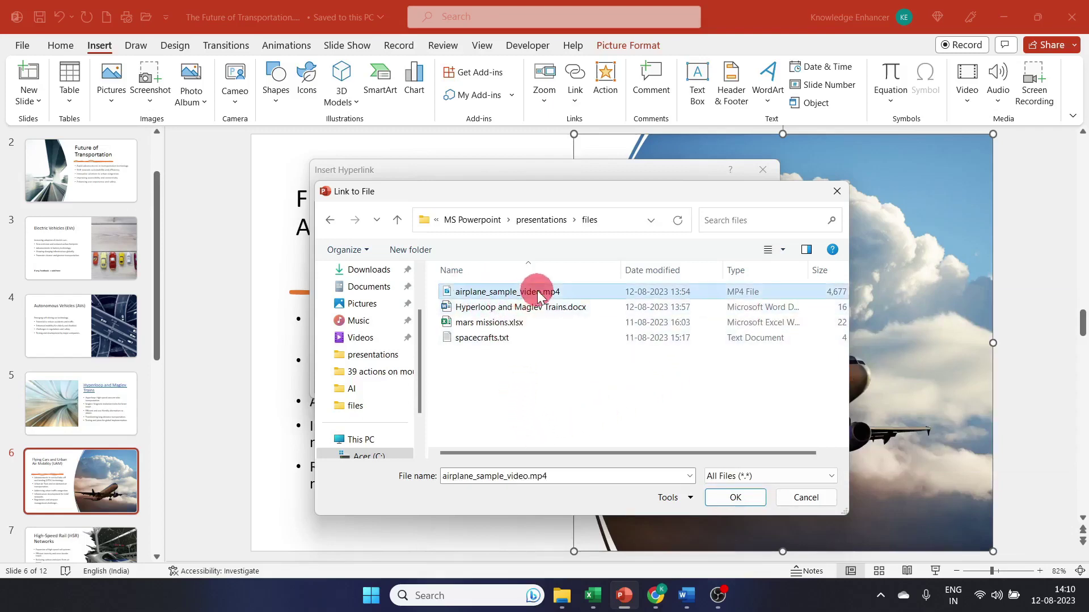
click(726, 498)
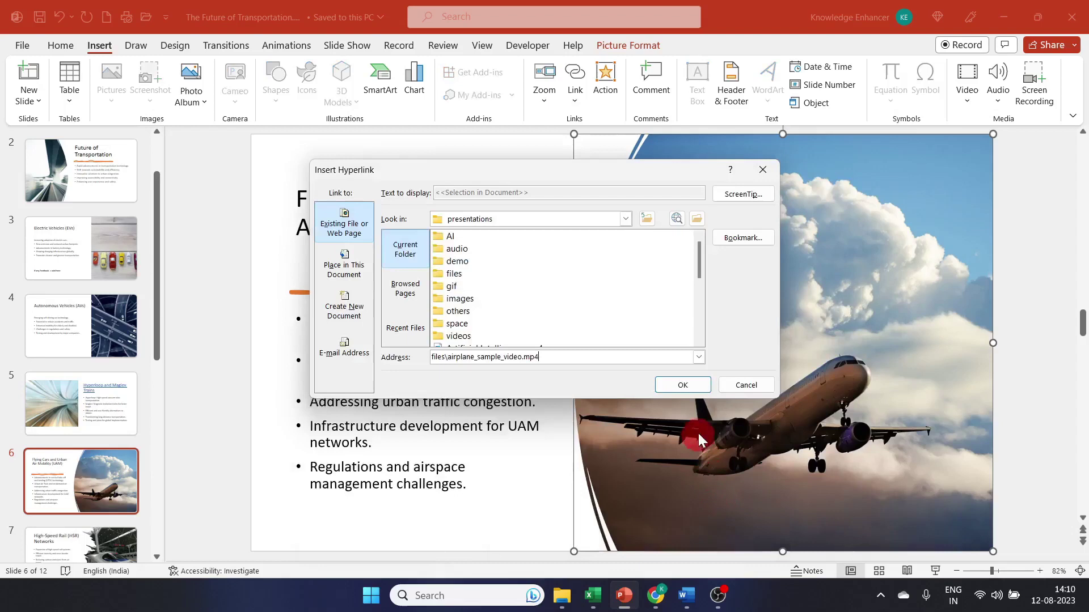
click(679, 384)
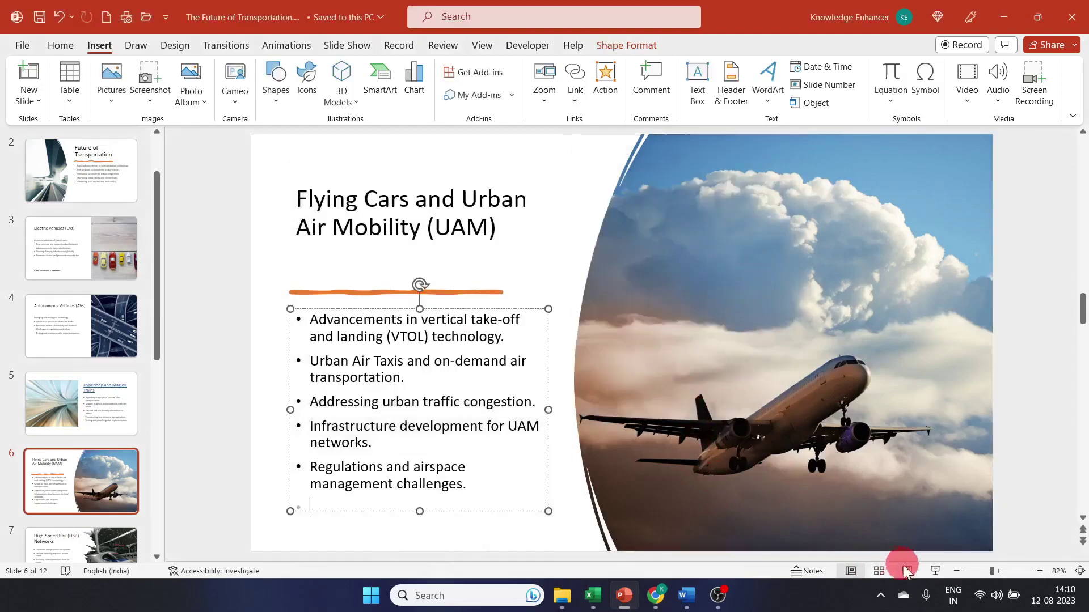
click(935, 571)
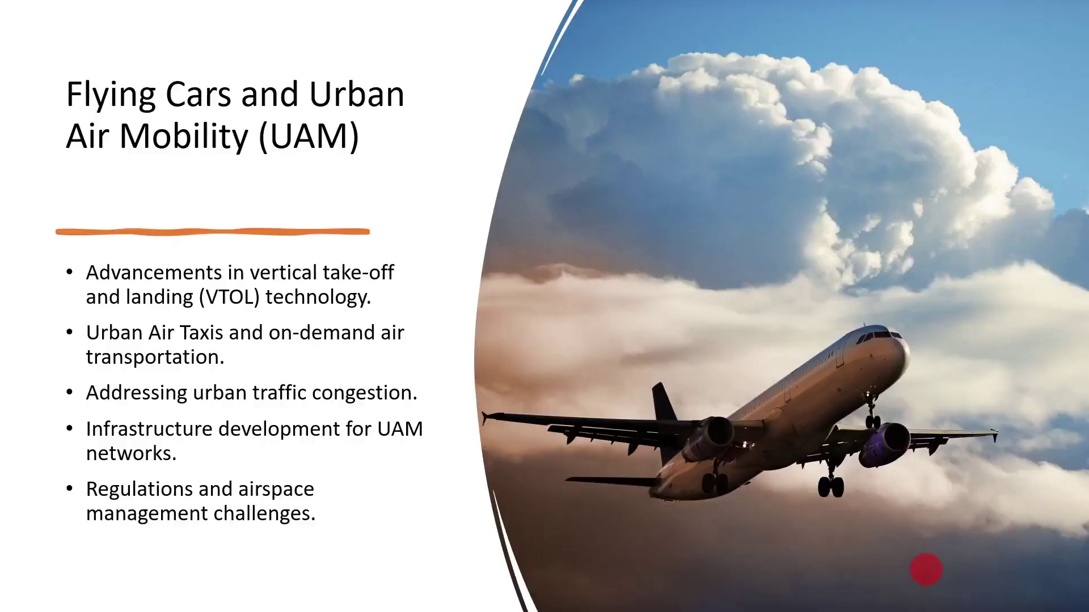
click(735, 306)
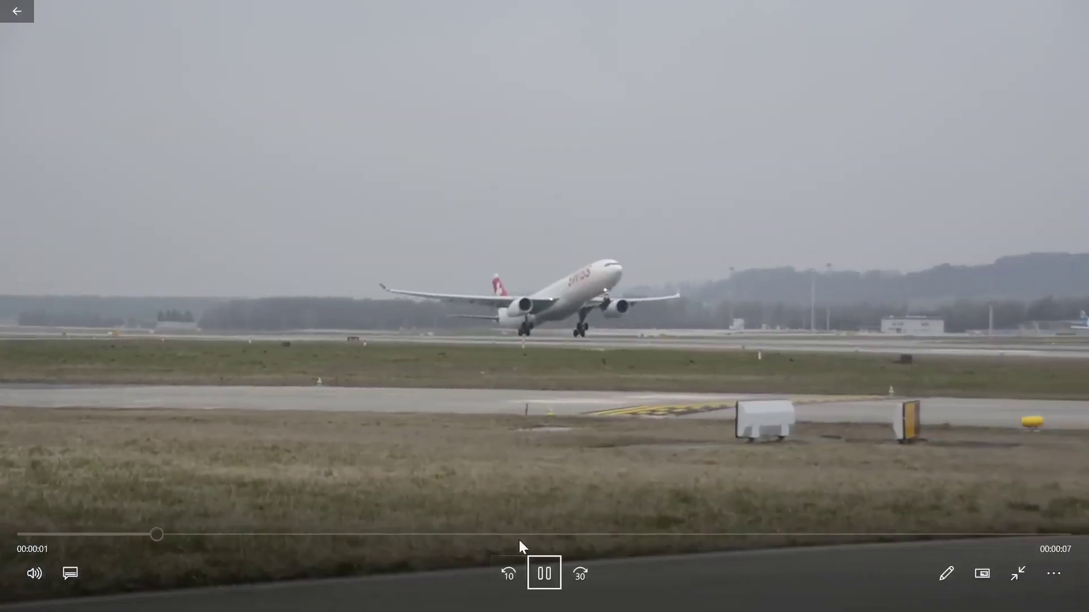
click(545, 572)
key(alt+F4)
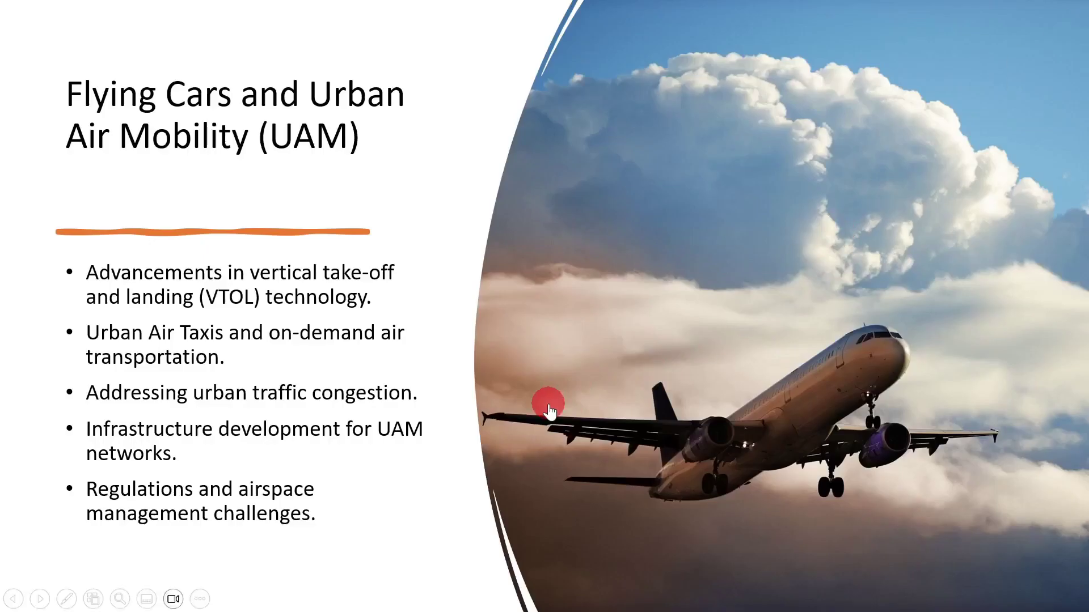
key(Escape)
click(478, 545)
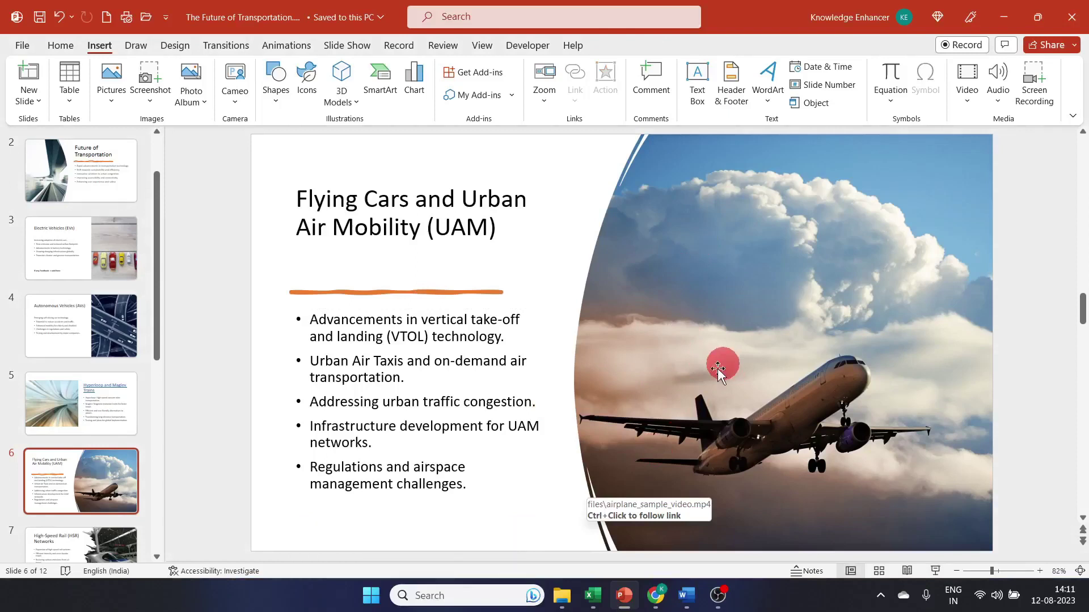
Move through slide 4 to slide 3 'Electric Vehicles (EVs)' with its feedback line
click(446, 374)
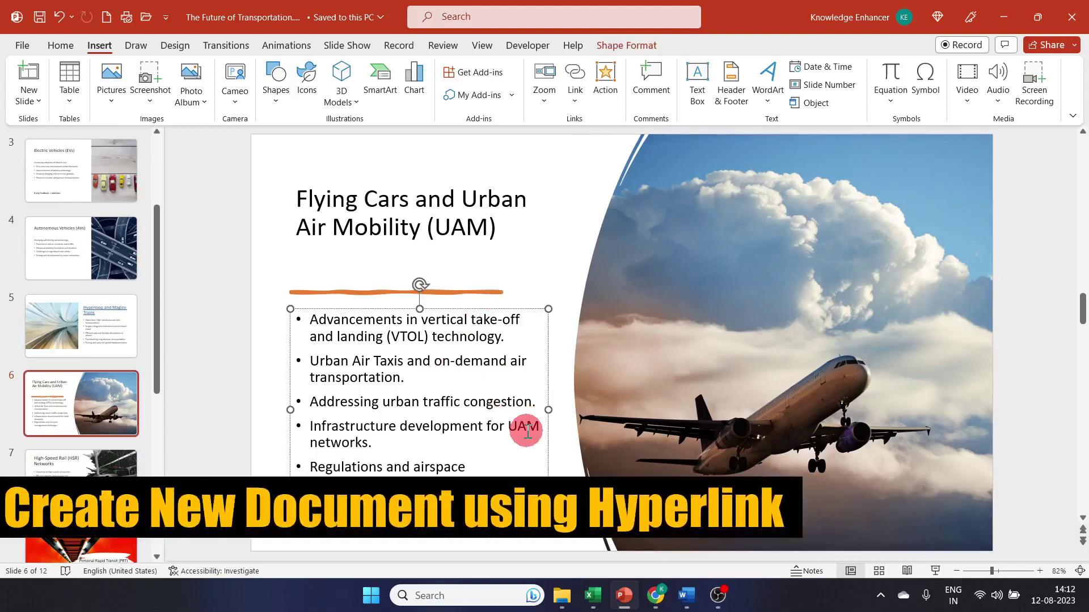
click(425, 376)
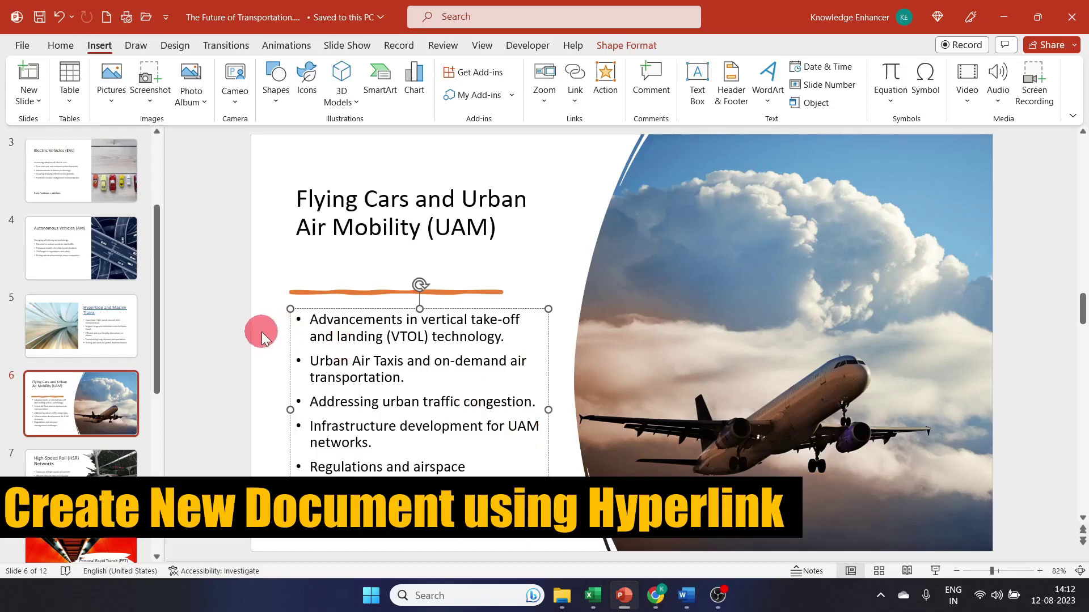
click(261, 332)
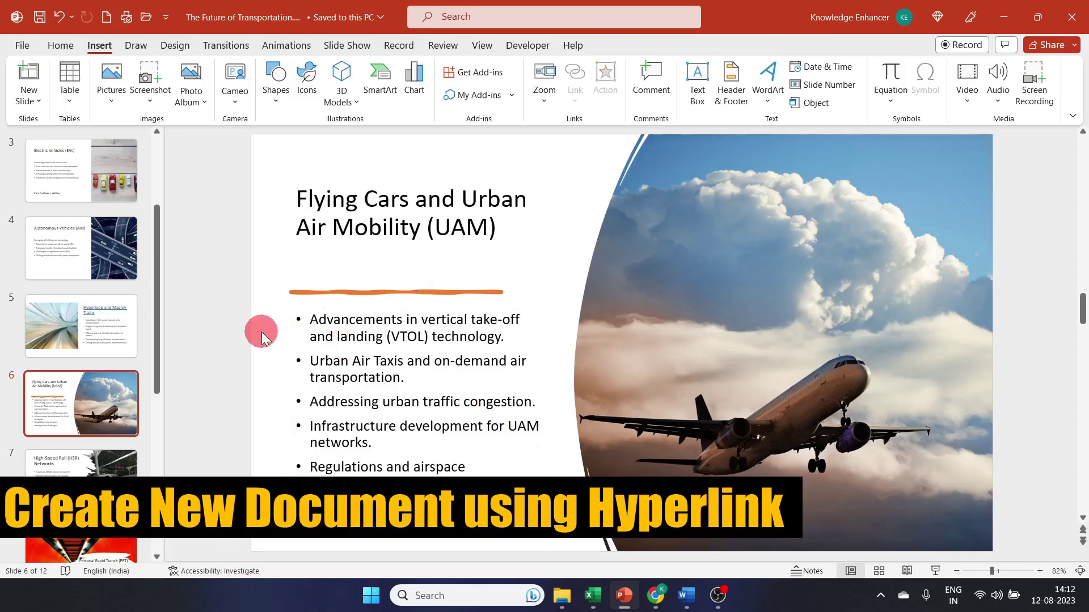
click(60, 243)
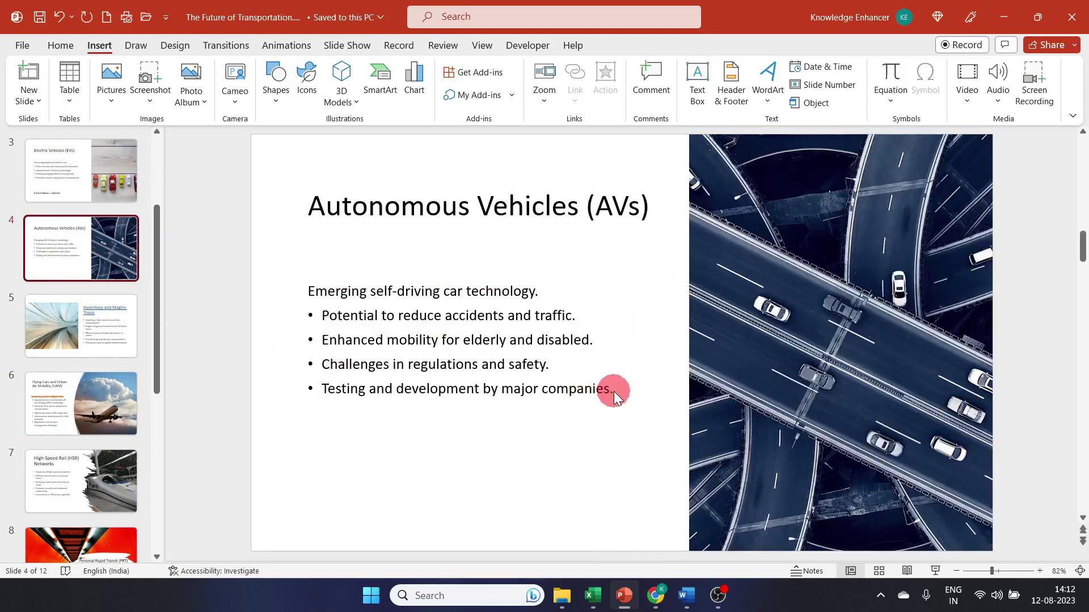
click(612, 392)
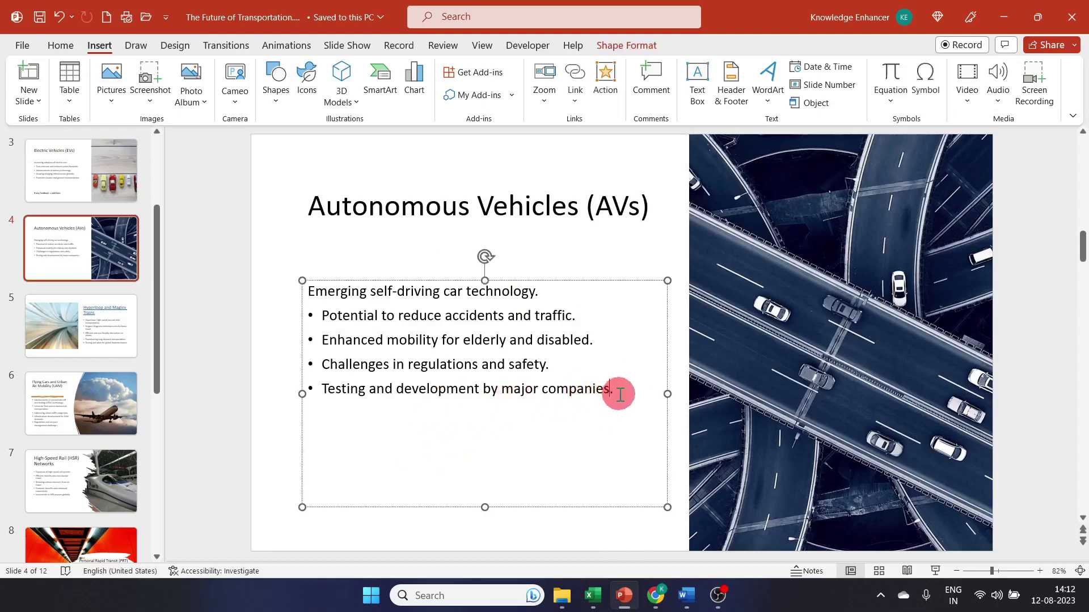
click(155, 254)
key(Up)
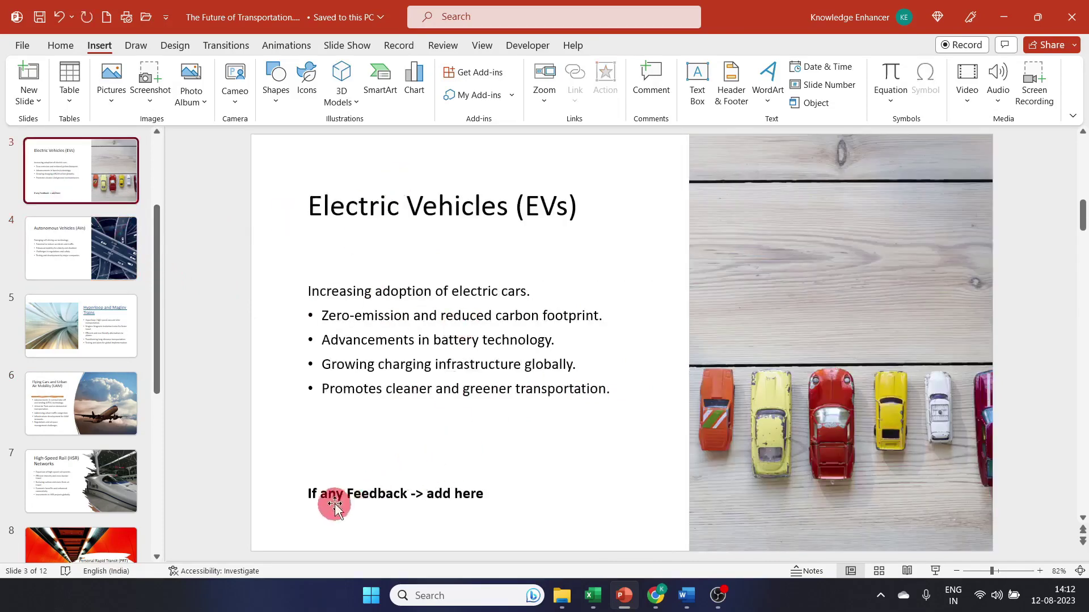
Select 'add here' in slide 3's feedback line and open its Link dialog
click(304, 493)
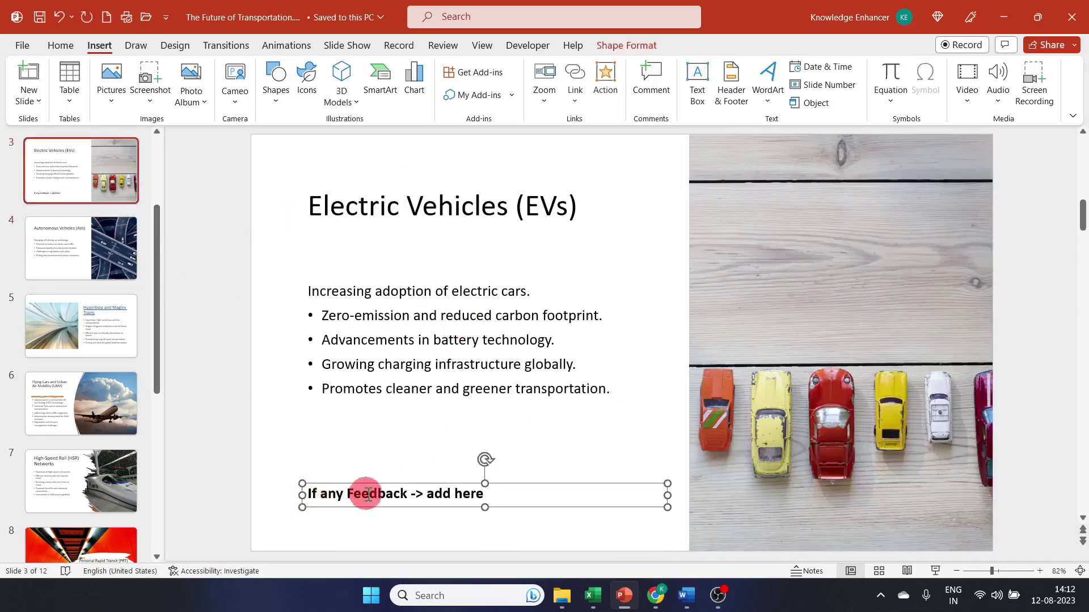
click(484, 498)
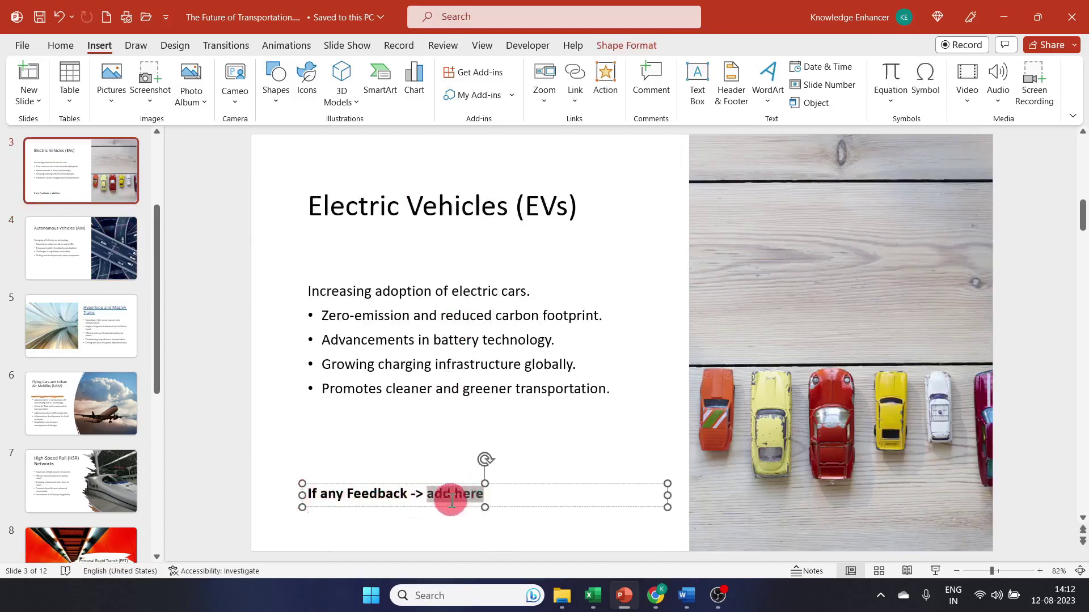
drag(485, 498, 439, 495)
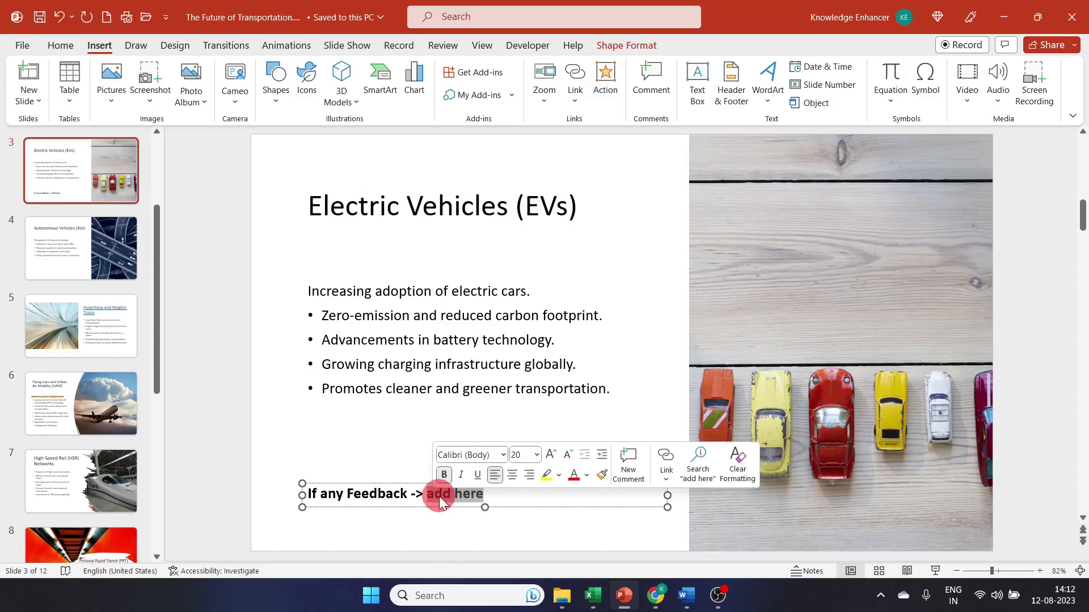
right_click(439, 495)
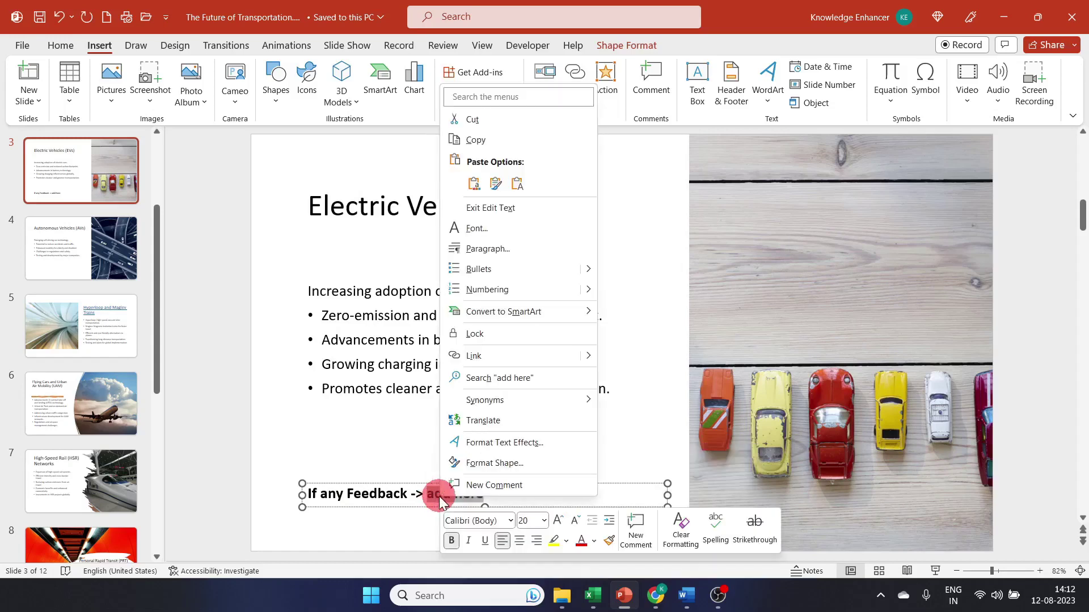
click(475, 355)
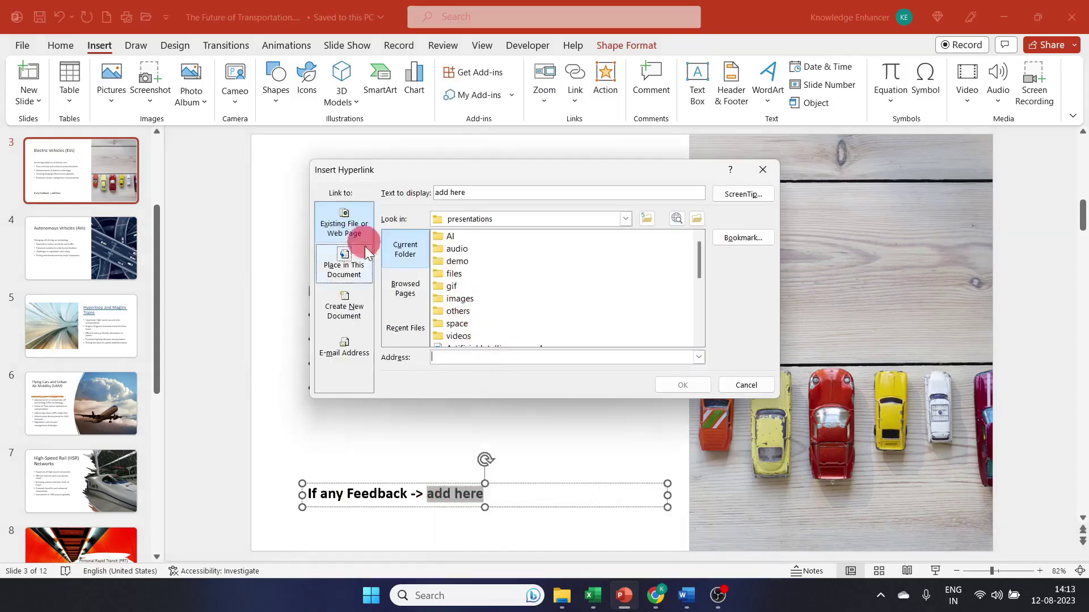
Choose Create New Document and name the new document feedback.xlsx
click(345, 215)
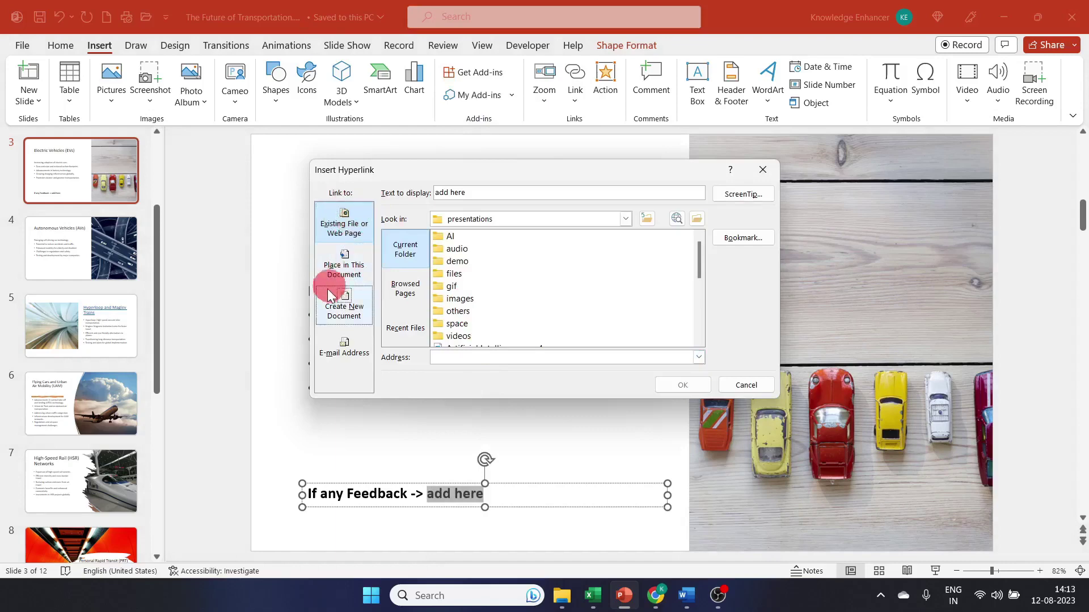
click(351, 322)
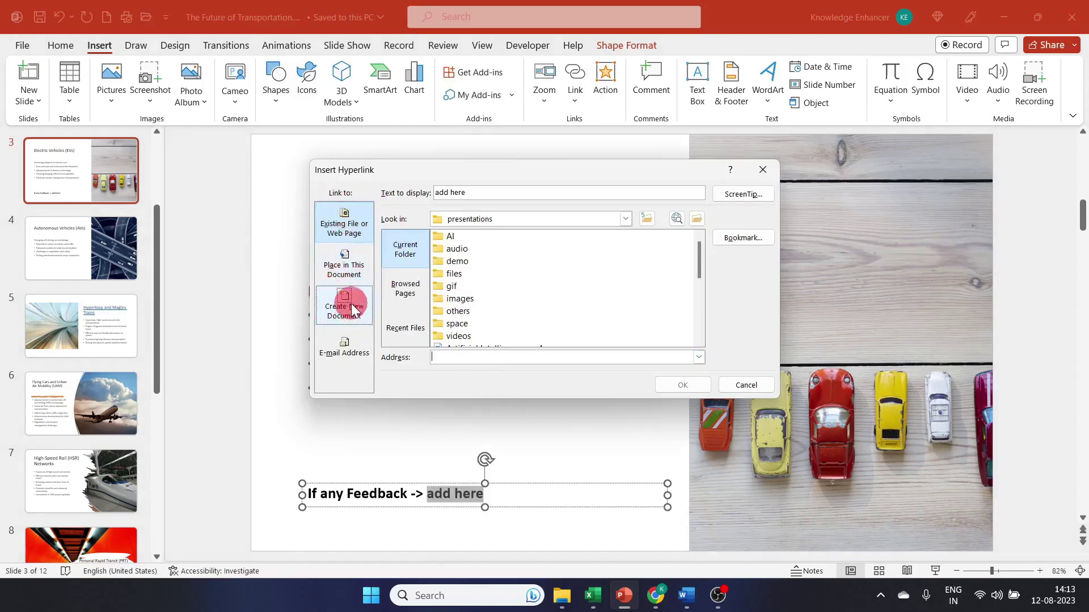
click(342, 310)
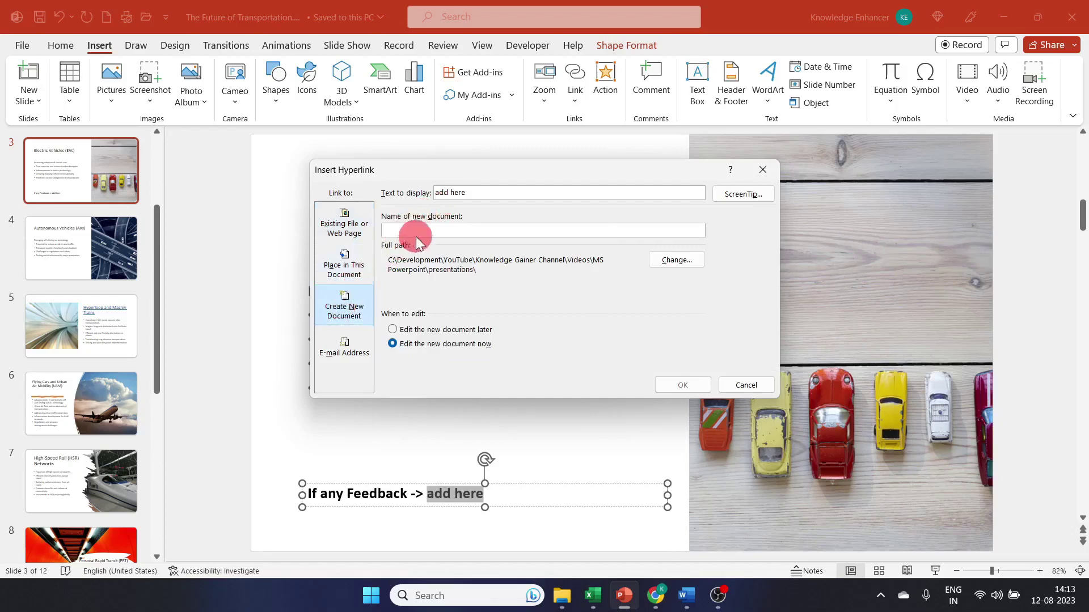
text(feedback.xlsx)
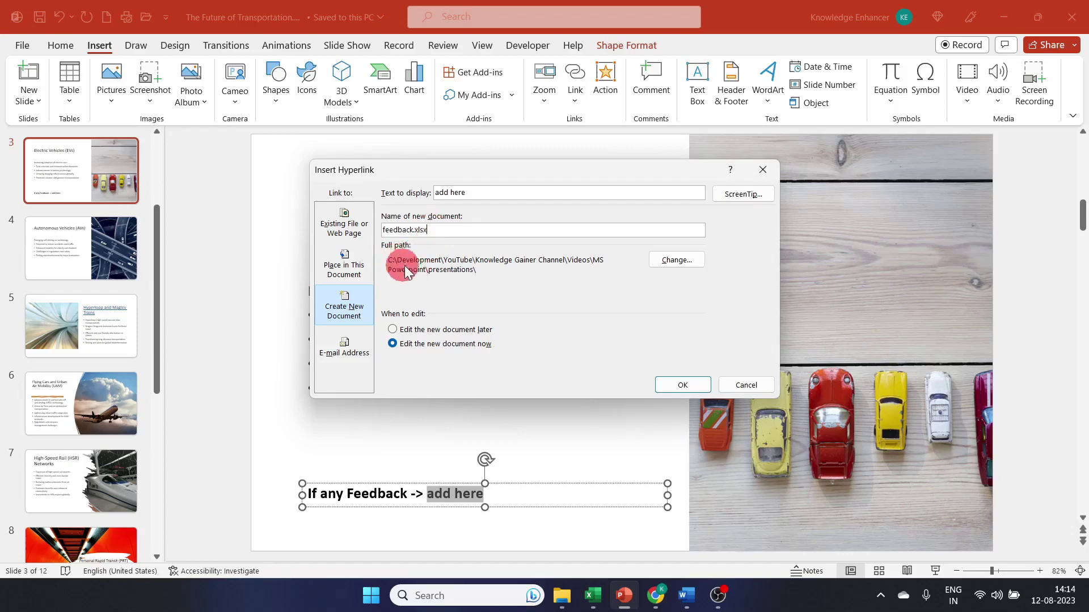
Place feedback.xlsx in the files folder and confirm, creating the linked blank workbook
click(668, 259)
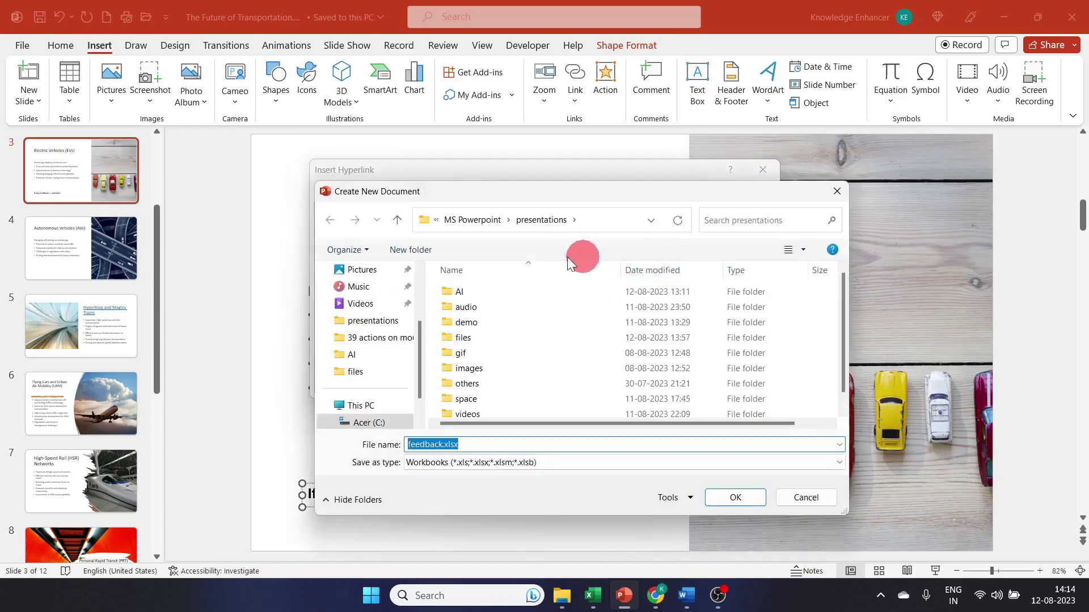
double_click(472, 339)
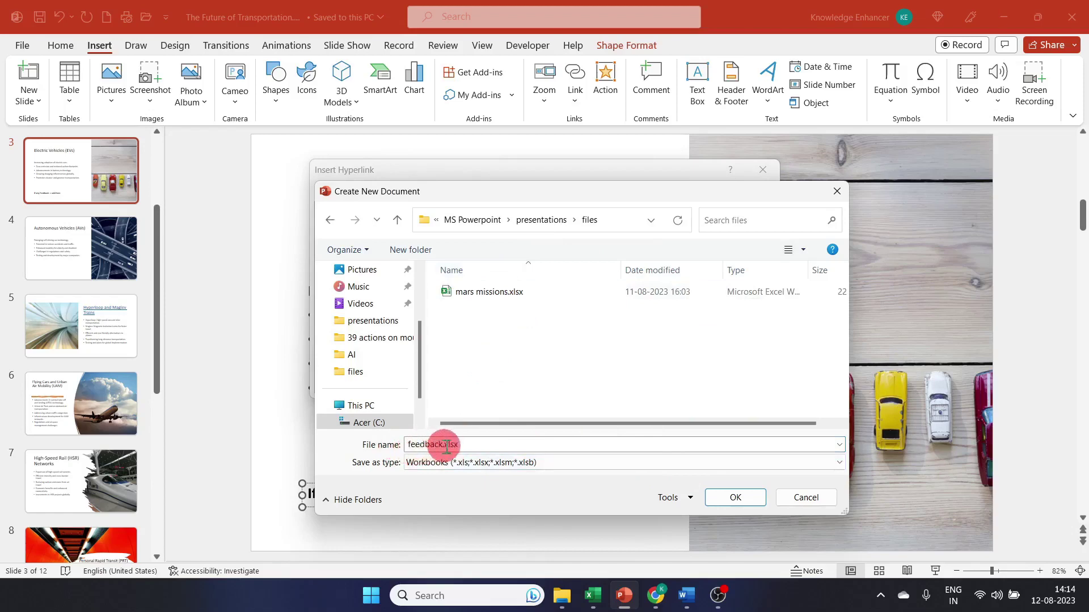
click(465, 448)
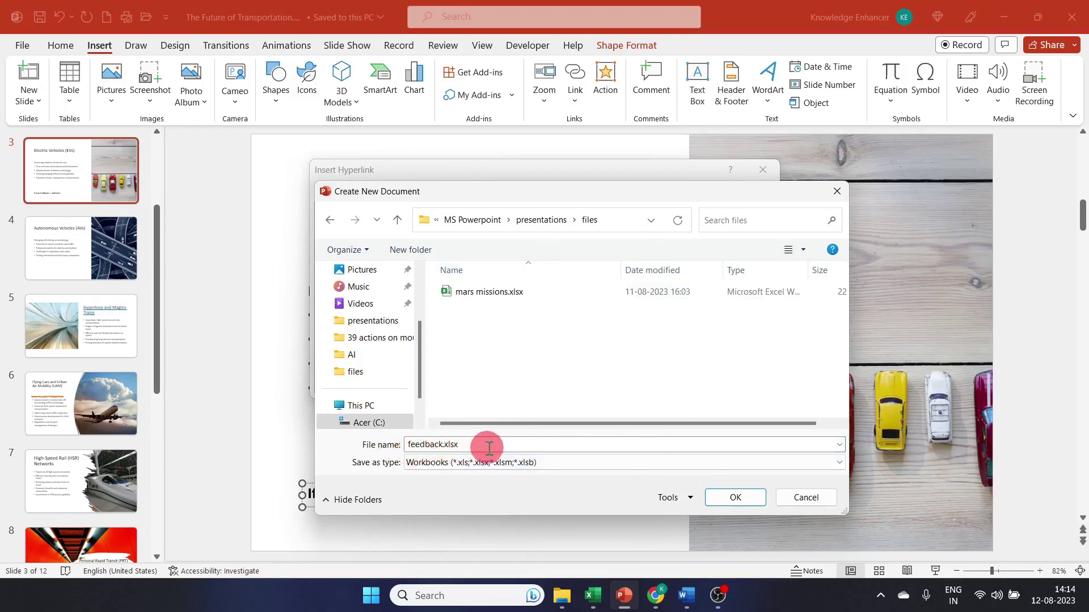
click(732, 501)
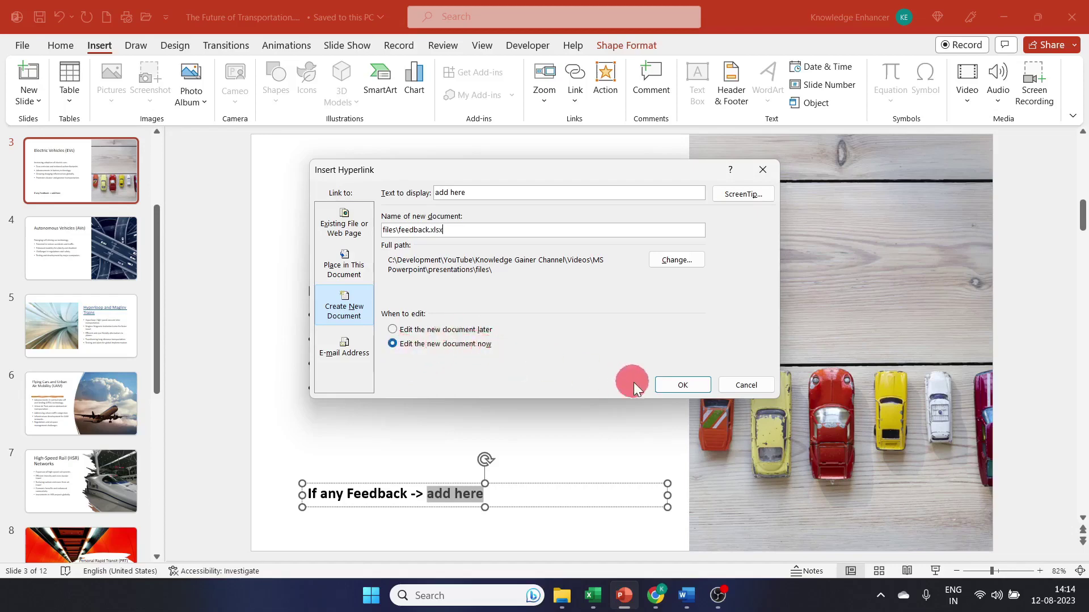
click(686, 386)
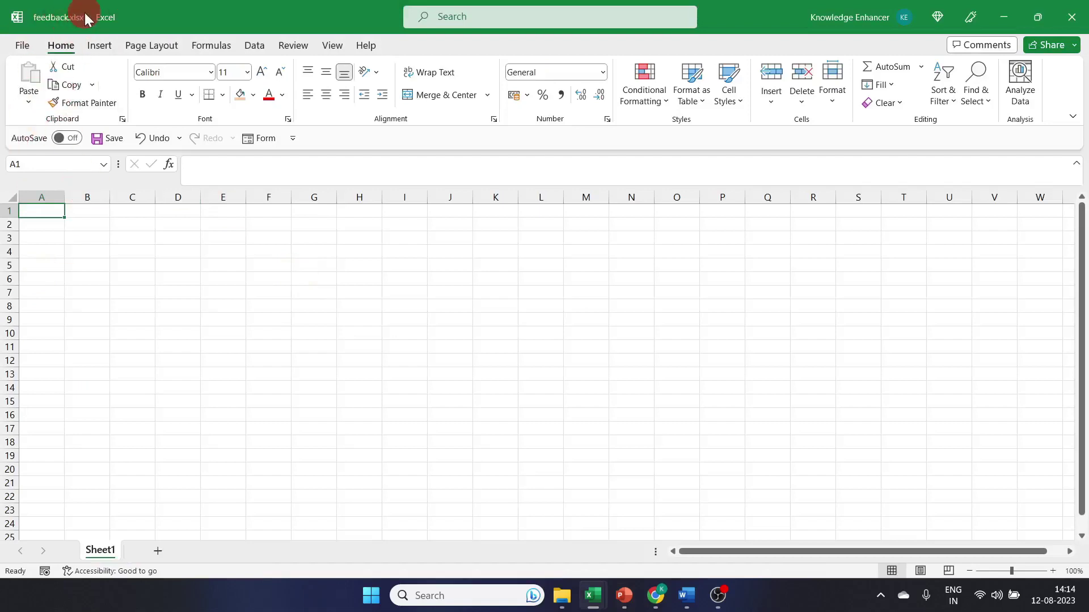
Enter 'feedback1' in C3 and 'more slides to be added on EV topic' in D3
click(133, 241)
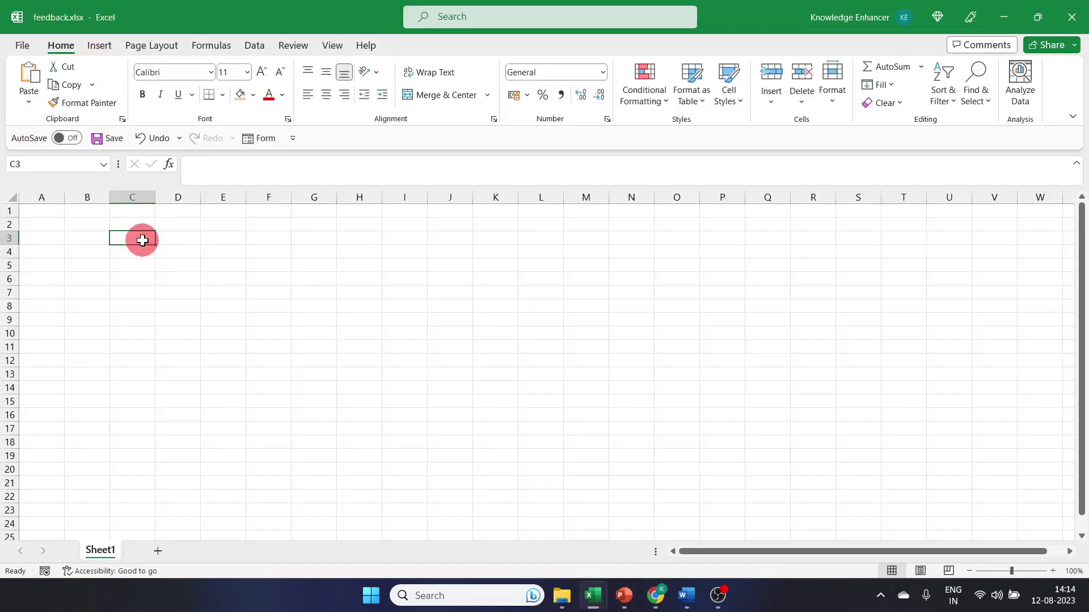
text(feedback1)
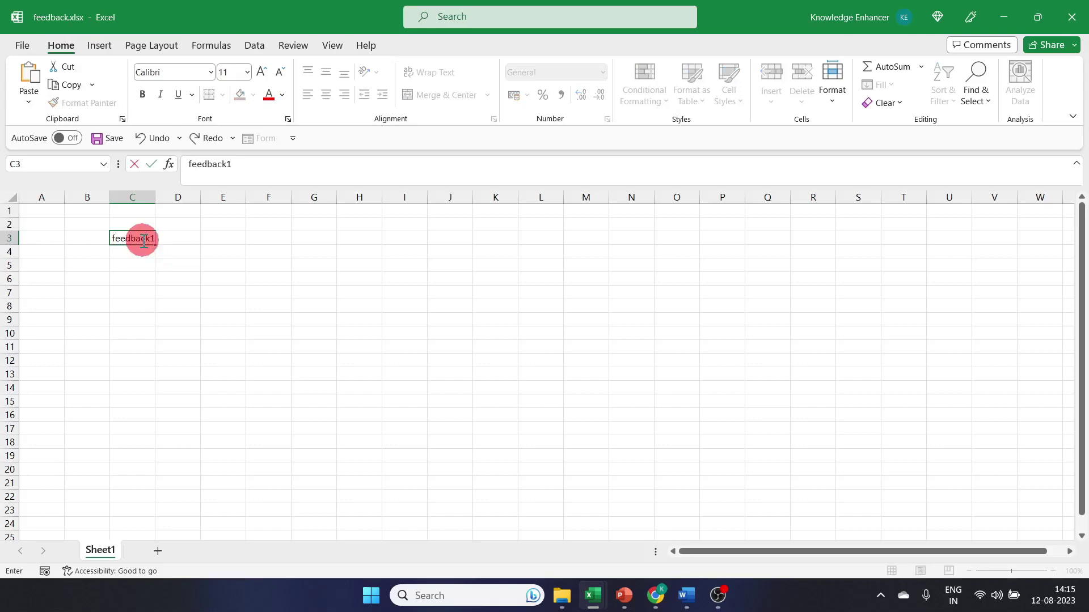
key(Tab)
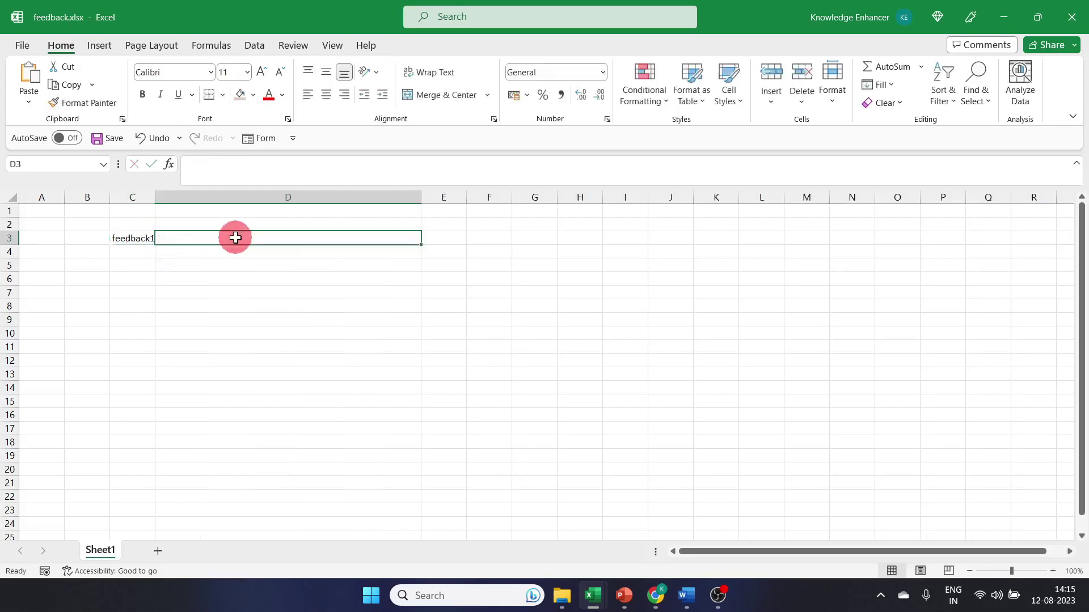
text(more slides to be added on EV topic)
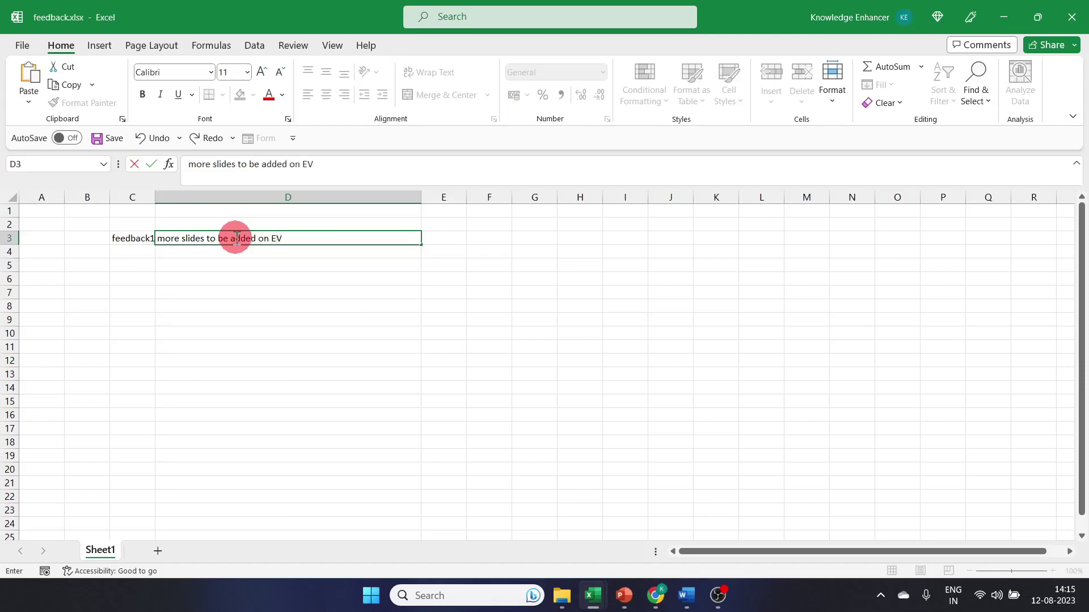
click(209, 253)
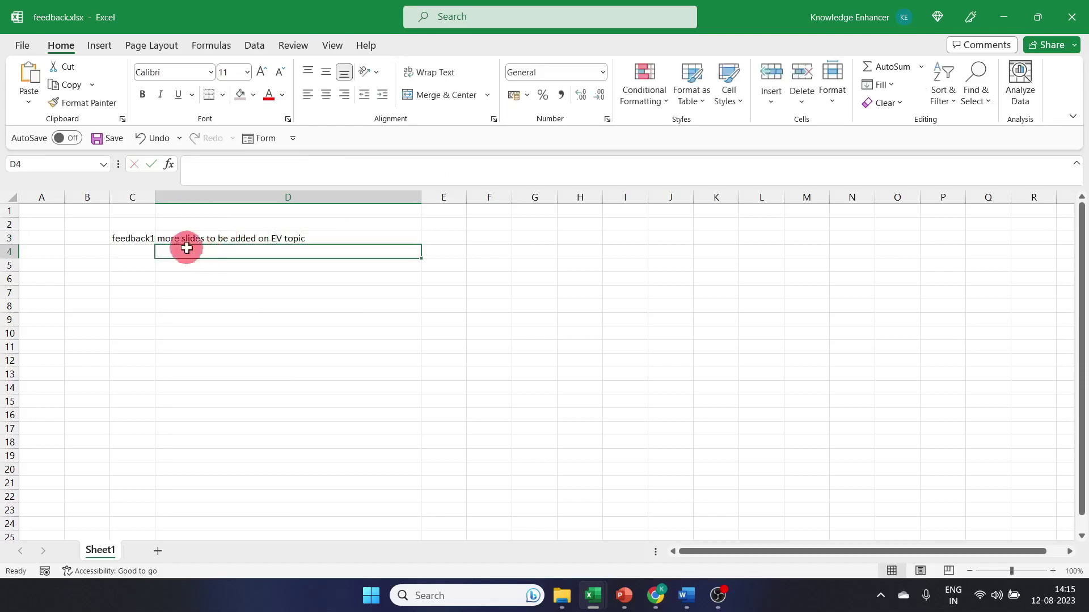
Save feedback.xlsx and go back to the PowerPoint presentation
click(130, 250)
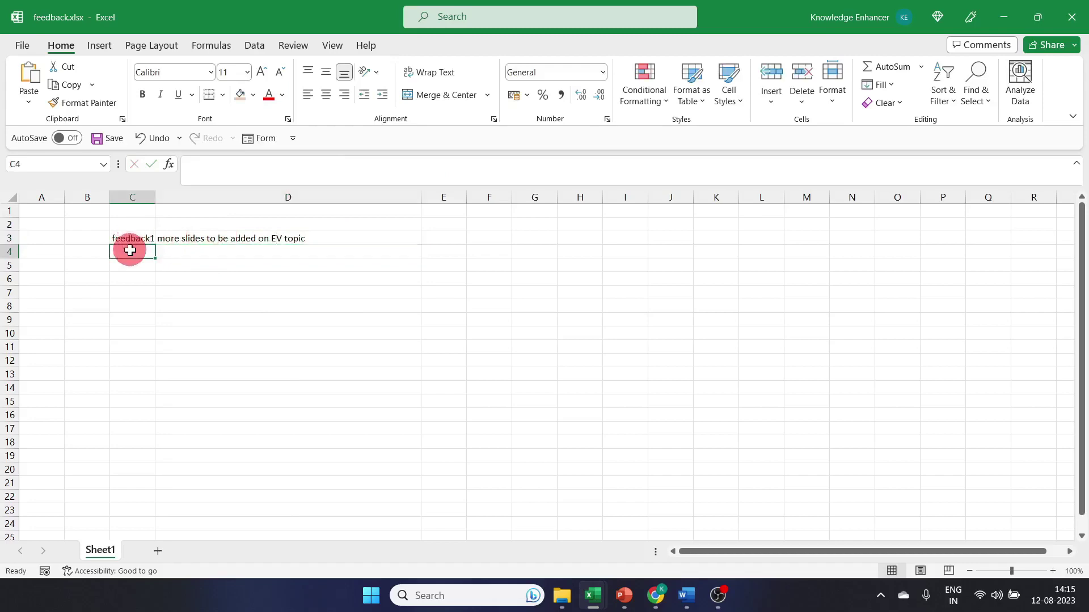
key(ctrl+s)
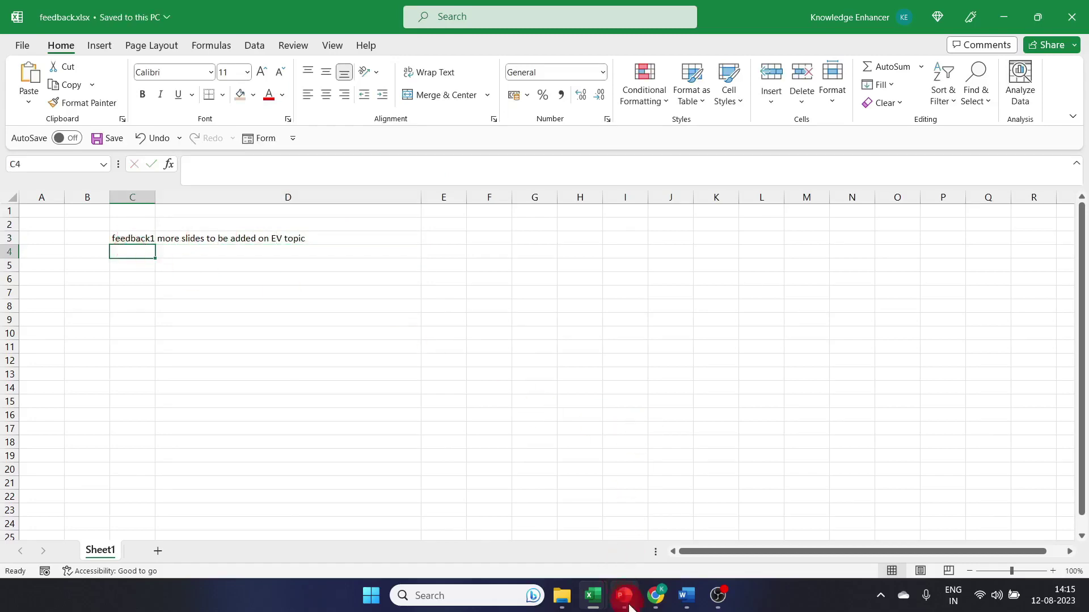
click(623, 595)
click(528, 468)
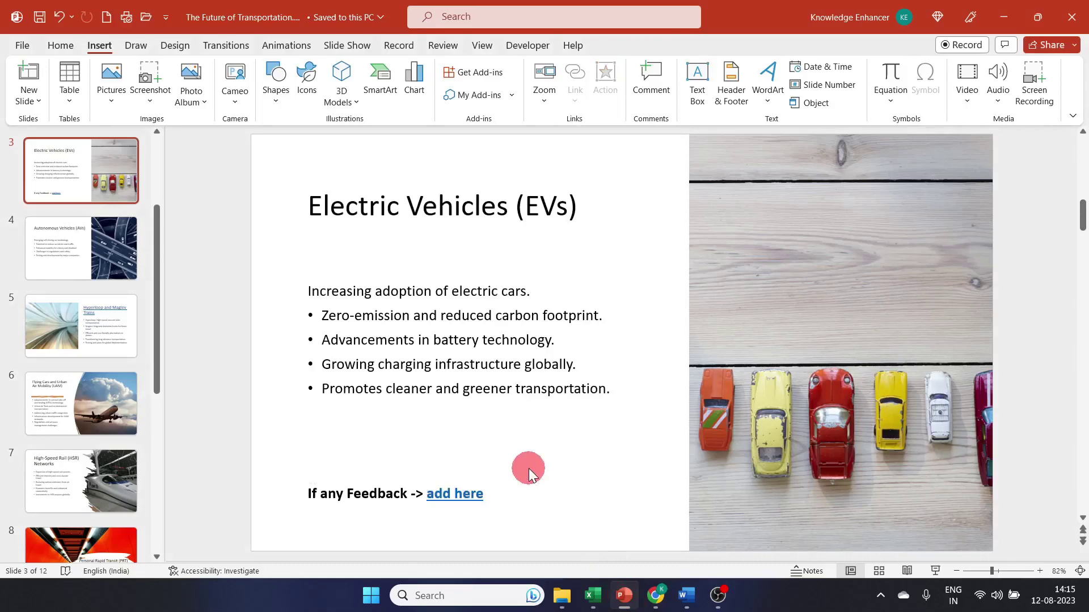
Close feedback.xlsx, then run the slide show and follow the 'add here' link to reopen it
click(599, 593)
click(737, 474)
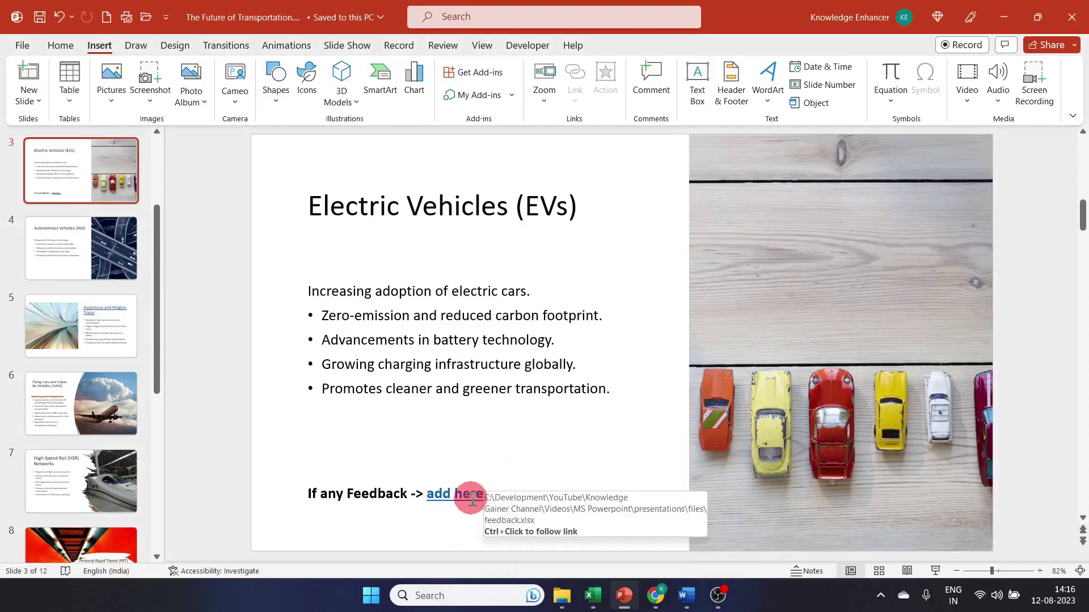
mouse_move(454, 494)
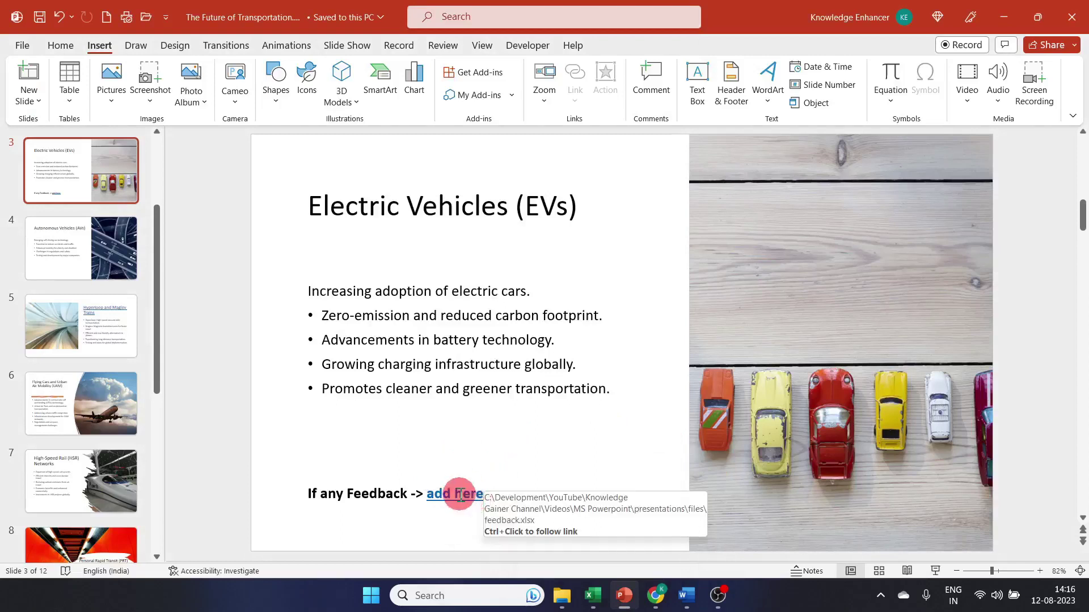
click(936, 572)
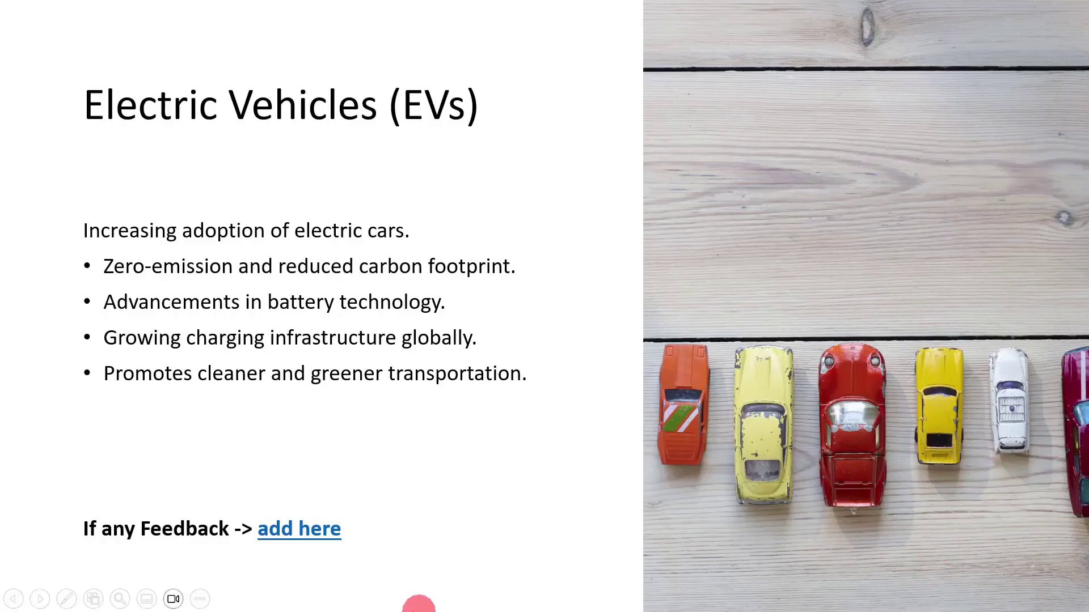
click(298, 543)
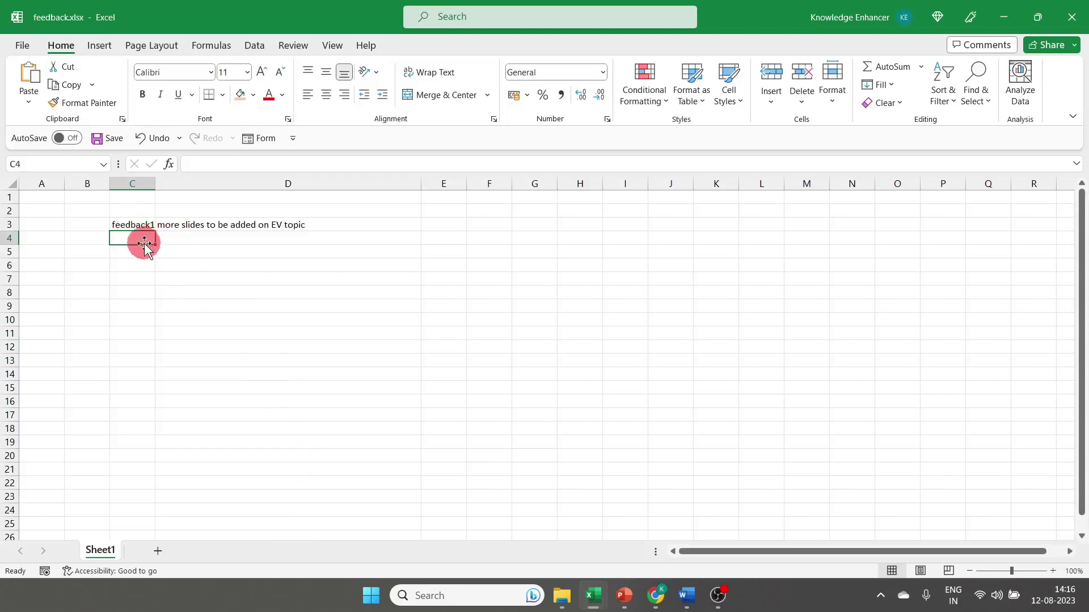
Put 'feedback2' in C4 and 'slide count shall not exceed 15' in D4, save, then return to PowerPoint
text(feedback1)
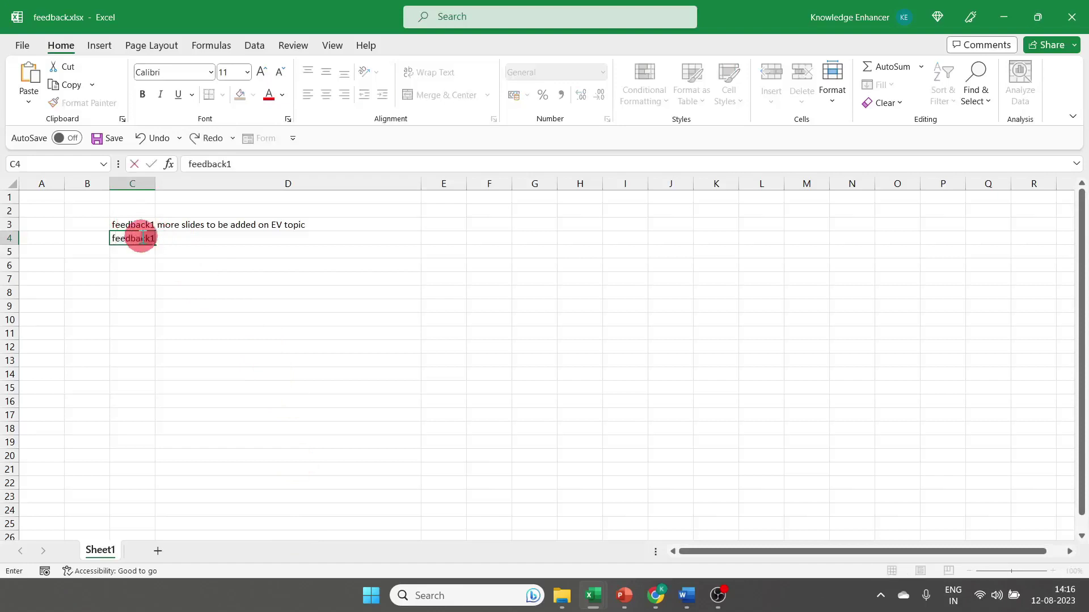
key(BackSpace)
text(2)
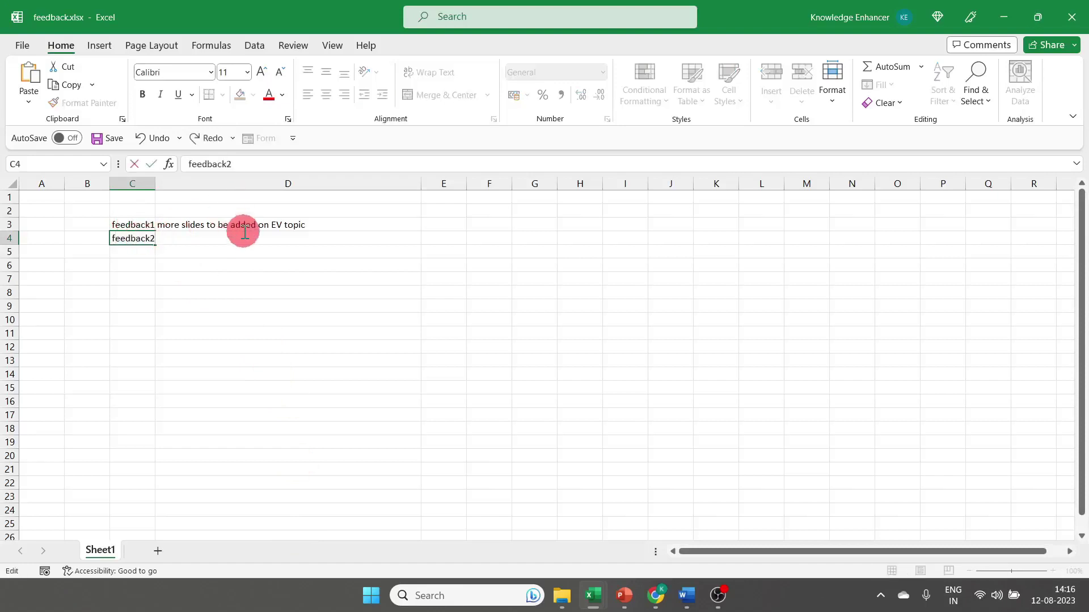
click(241, 281)
click(250, 239)
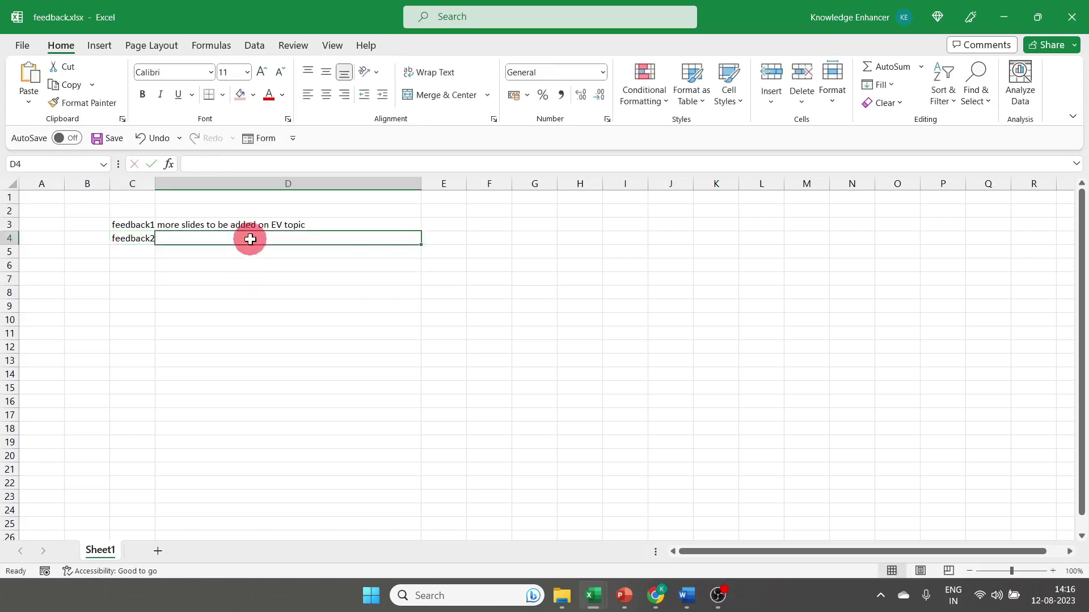
text(sli)
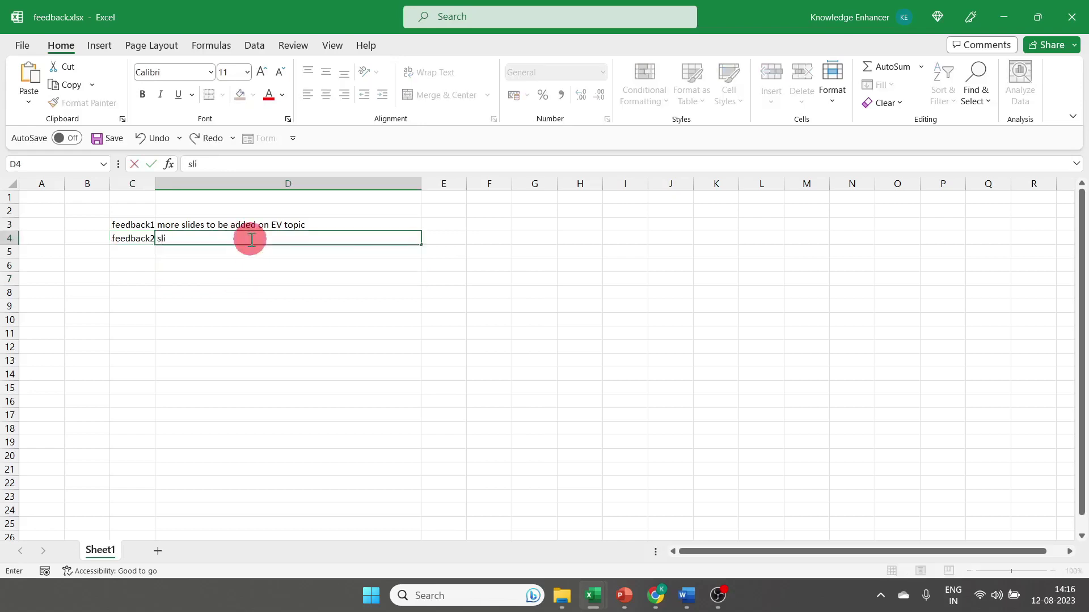
text(de count shal)
text(l not exc)
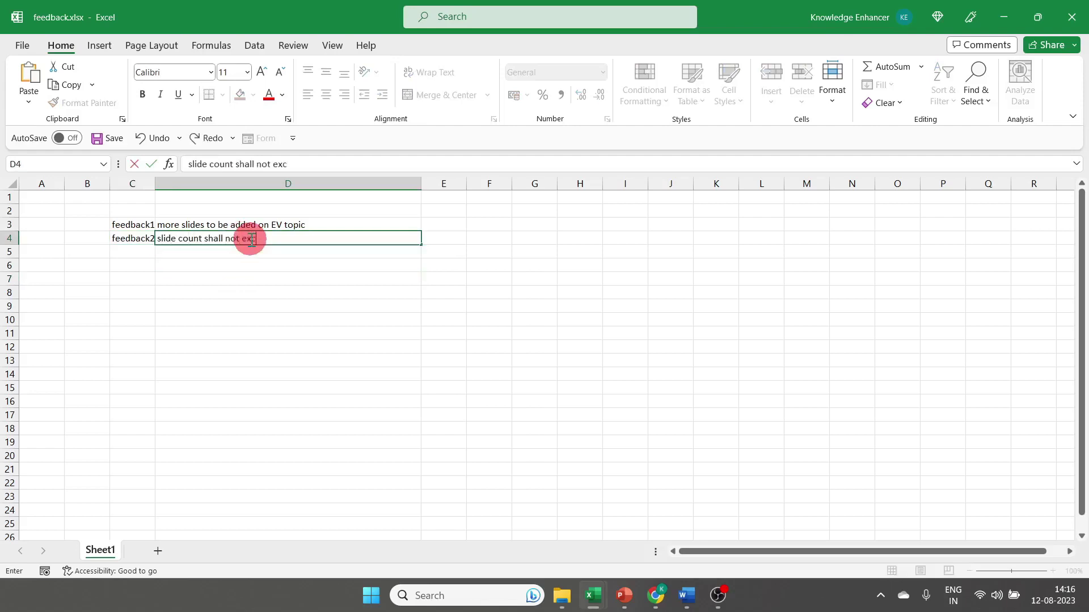
text(eed 15)
key(ctrl+Return)
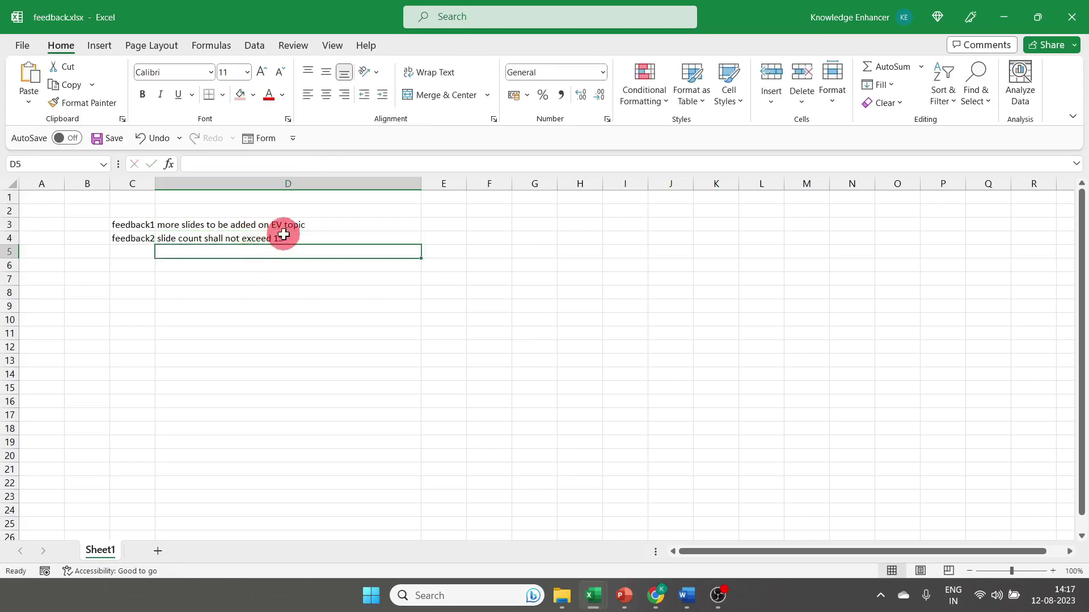
key(ctrl+s)
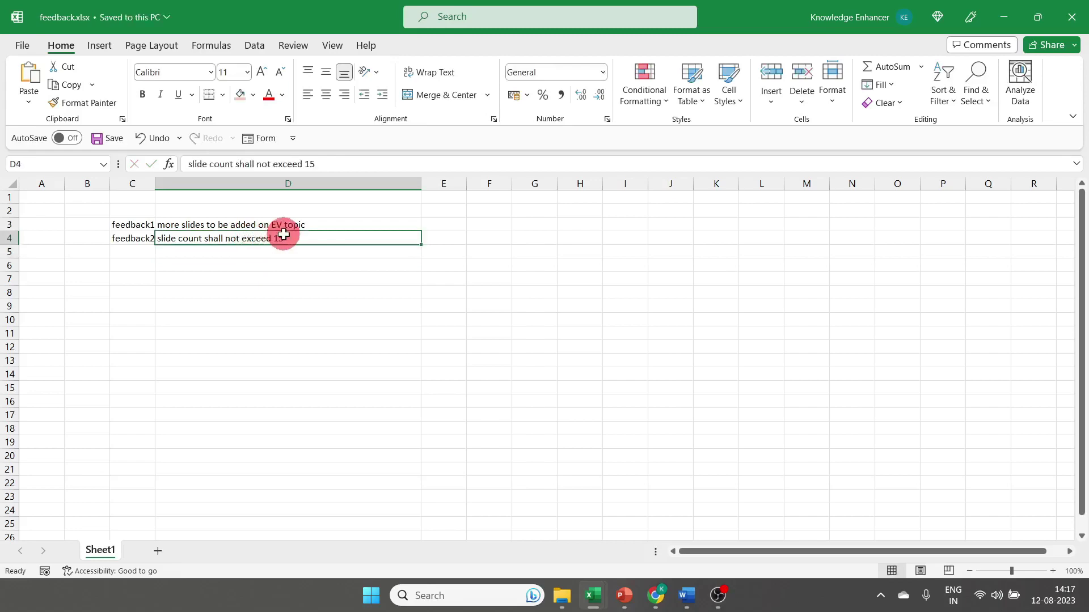
key(alt+Tab)
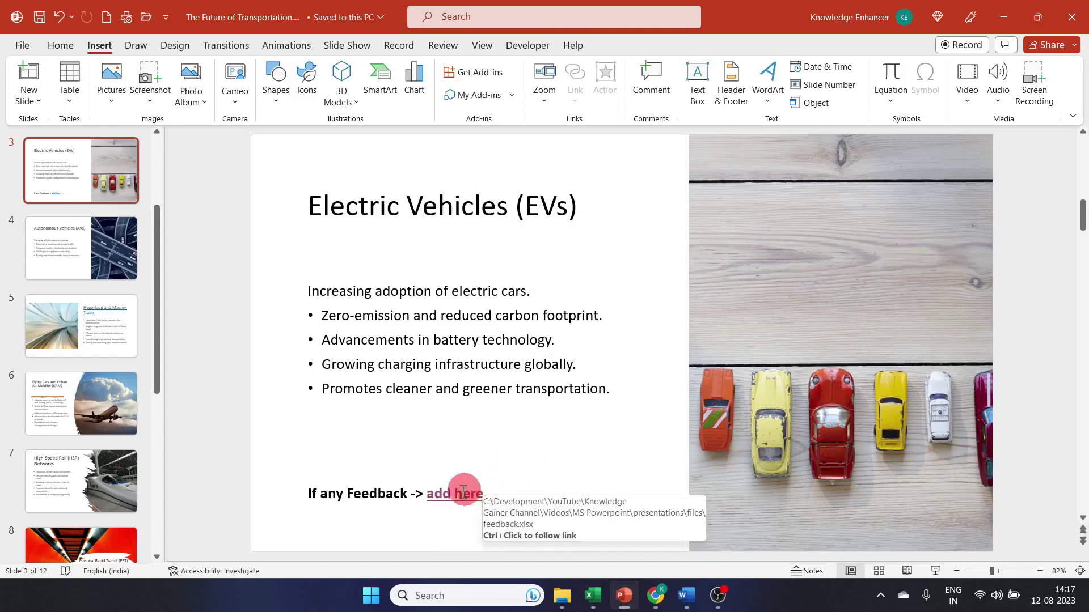
mouse_move(454, 494)
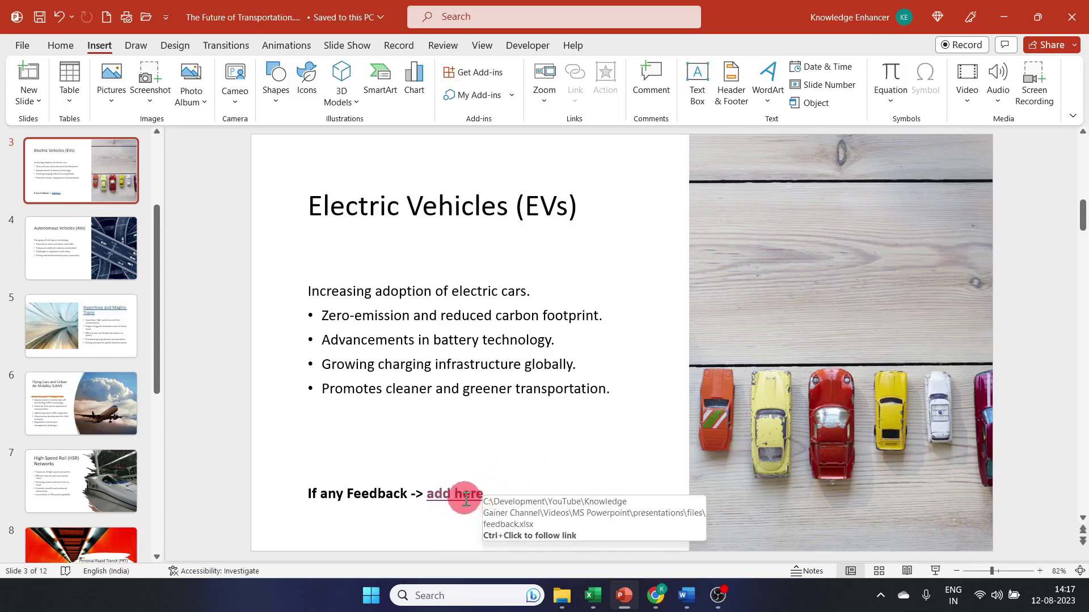
click(537, 338)
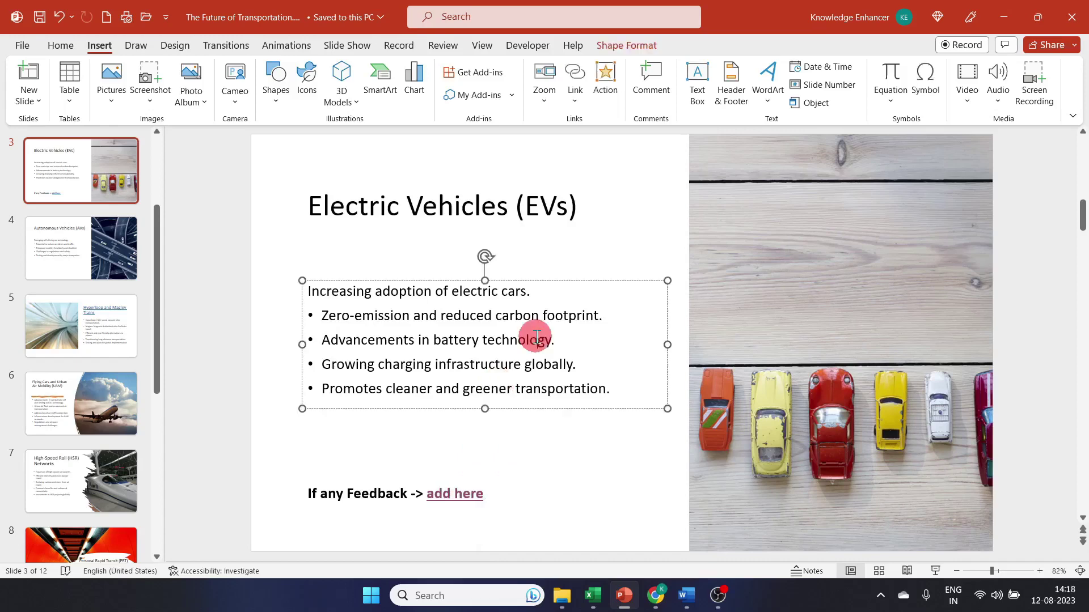